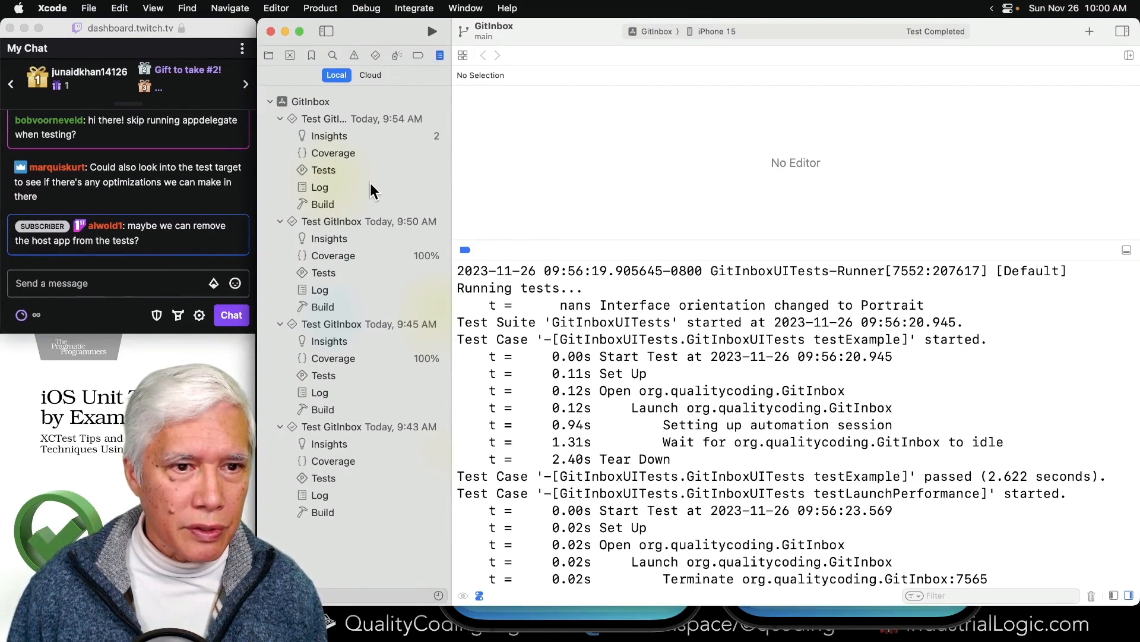
- Examine the logs of the 9:54 AM and 9:50 AM test runs for durations and per-target details, hiding the debug console
{"action": "left_click", "coordinate": [342, 185]}
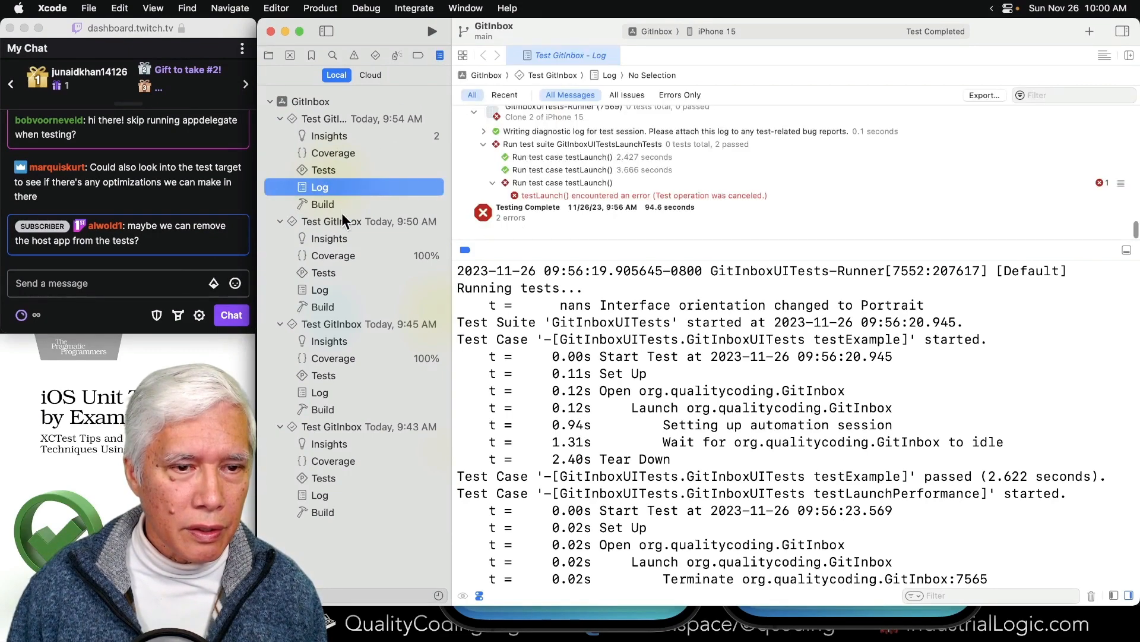
{"action": "left_click", "coordinate": [336, 285]}
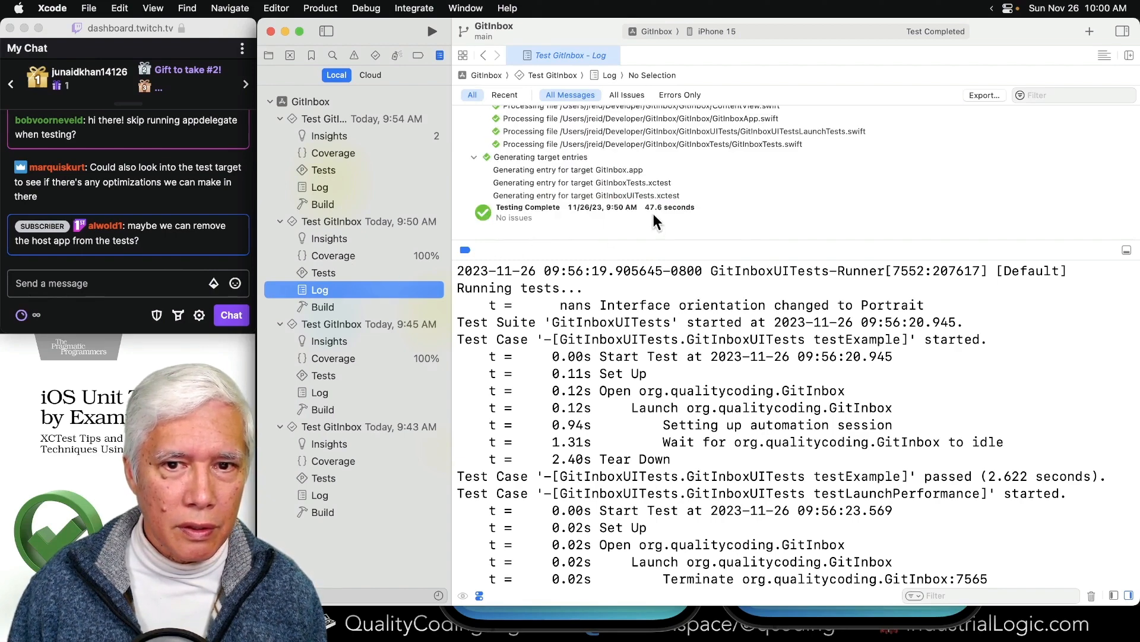
{"action": "scroll", "coordinate": [653, 221], "scroll_direction": "up", "scroll_amount": 1}
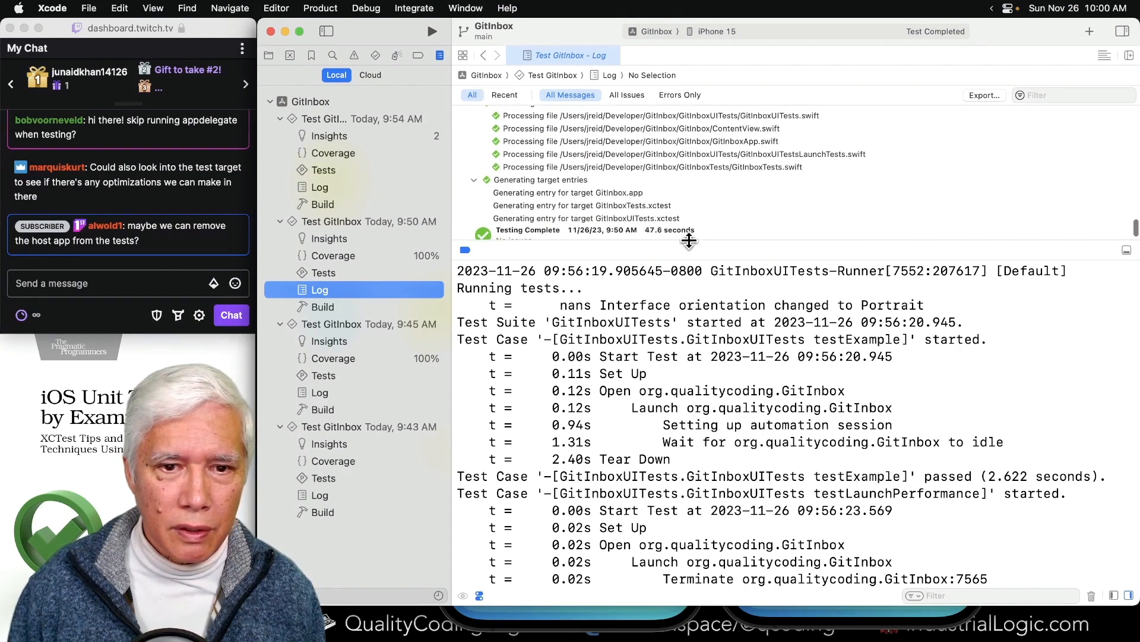
{"action": "key", "text": "super+shift+y"}
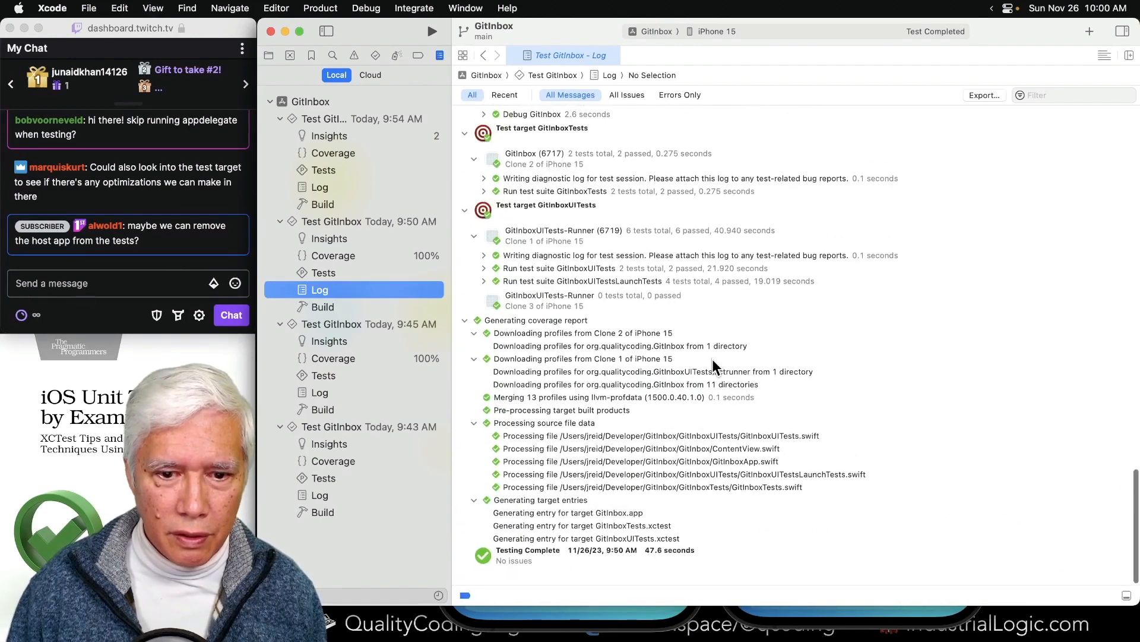
{"action": "left_click", "coordinate": [639, 558]}
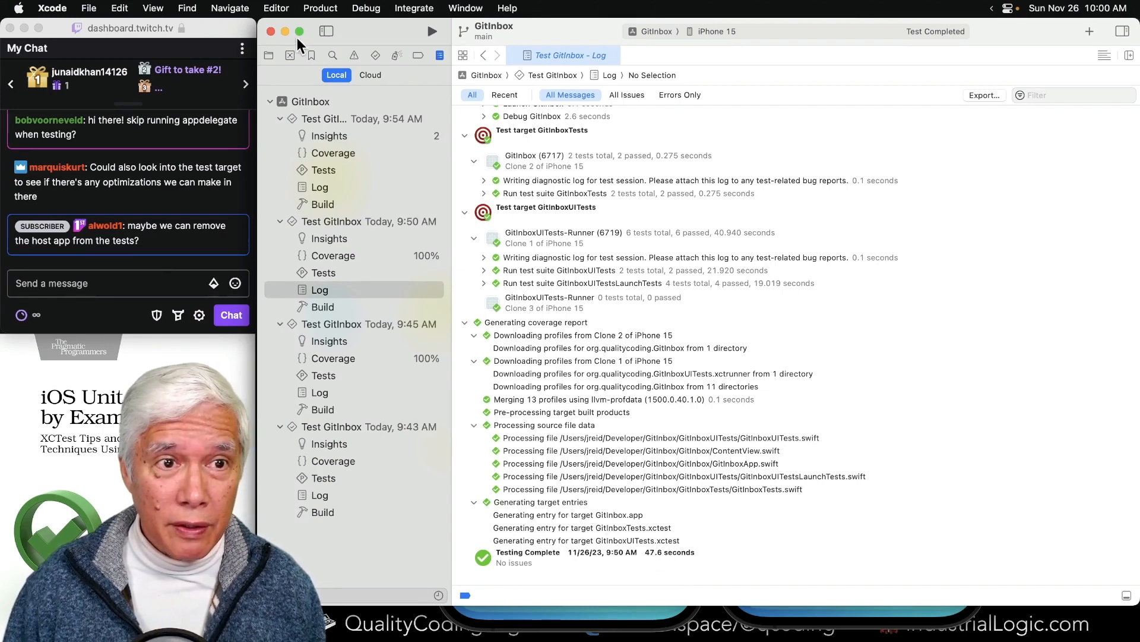
- Inspect the GitInboxUITests target's general settings in the GitInbox project, and display the autocreated GitInbox test plan
{"action": "left_click", "coordinate": [268, 56]}
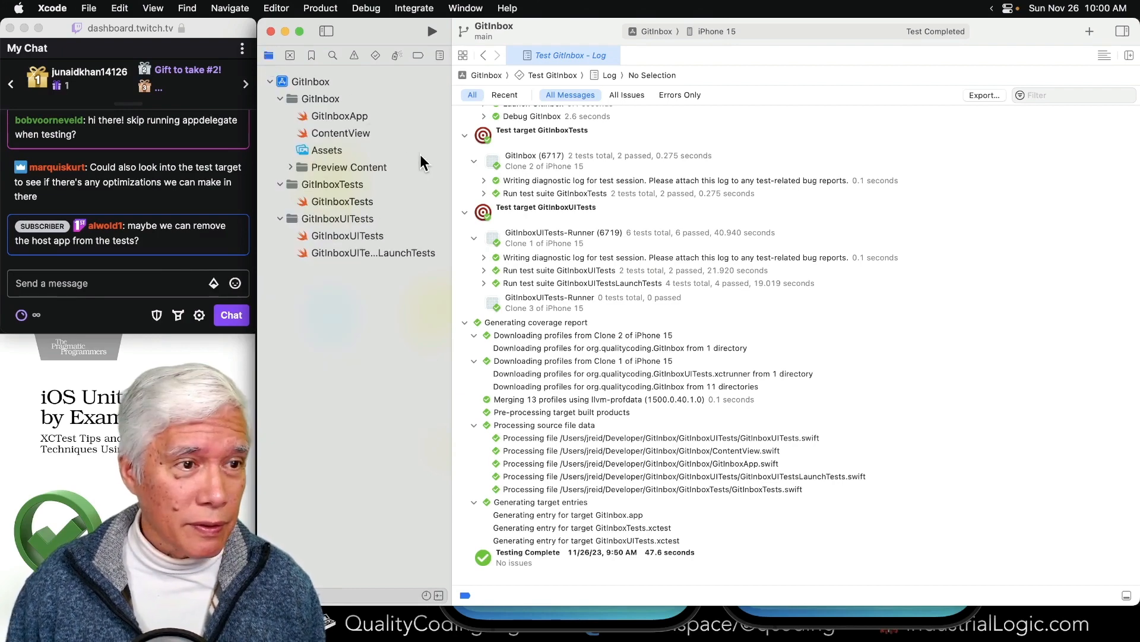
{"action": "key", "text": "ctrl+space"}
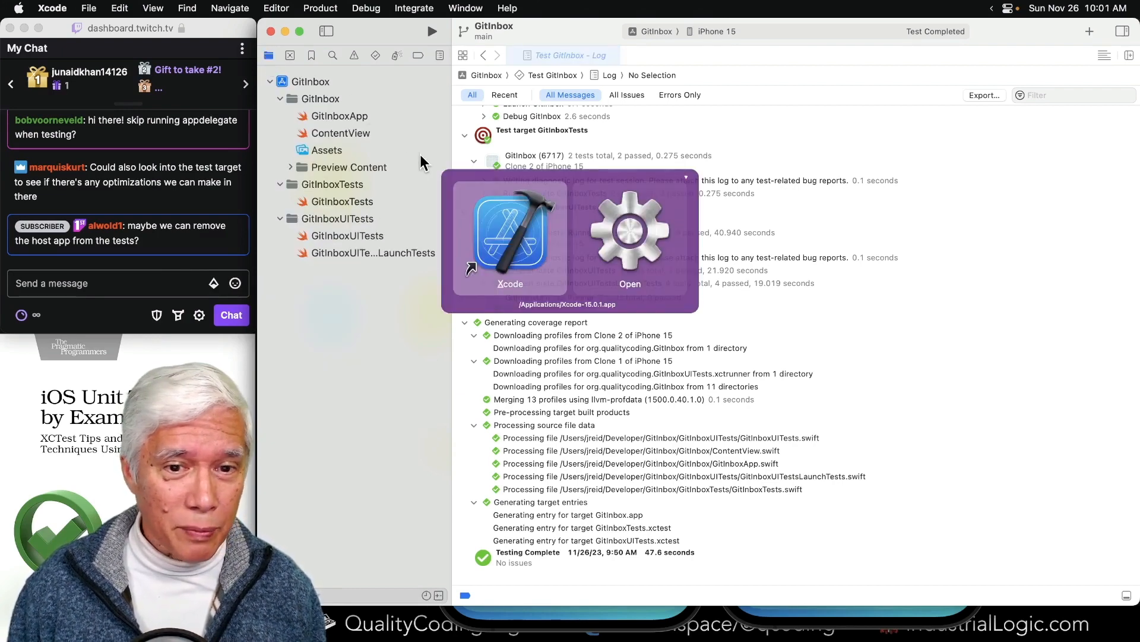
{"action": "key", "text": "Escape"}
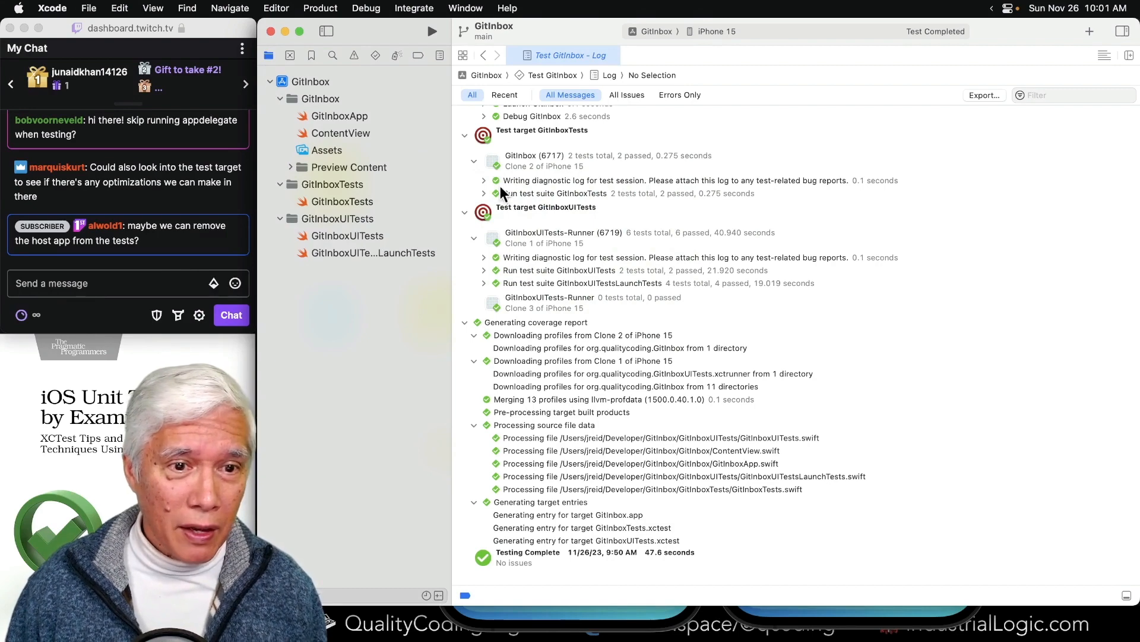
{"action": "mouse_move", "coordinate": [508, 193]}
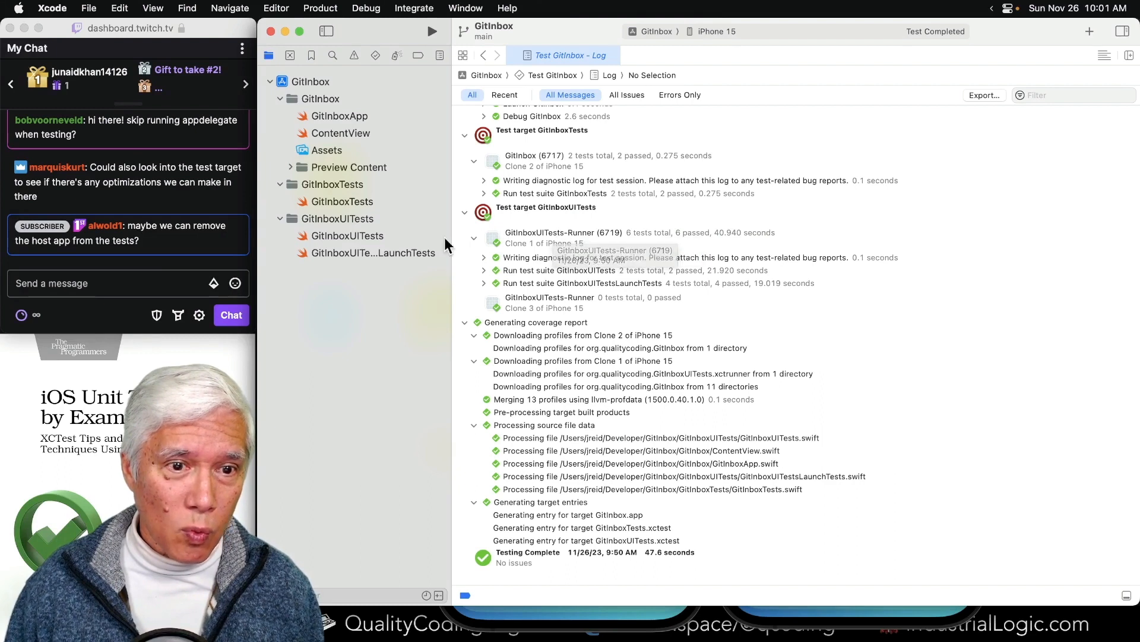
{"action": "left_click", "coordinate": [340, 218]}
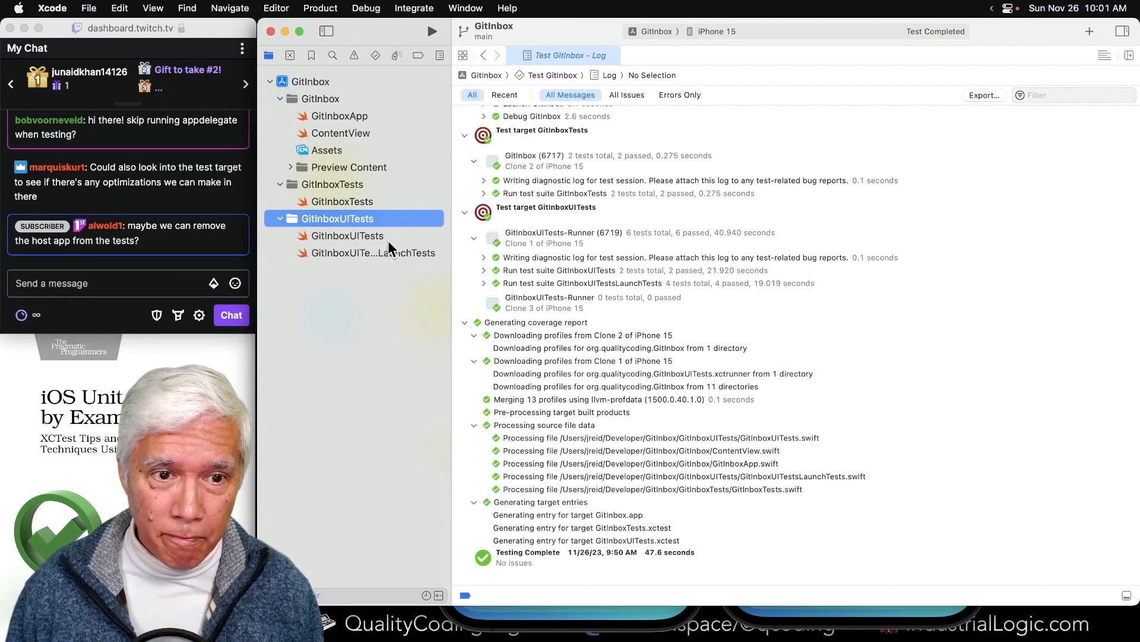
{"action": "left_click", "coordinate": [301, 82]}
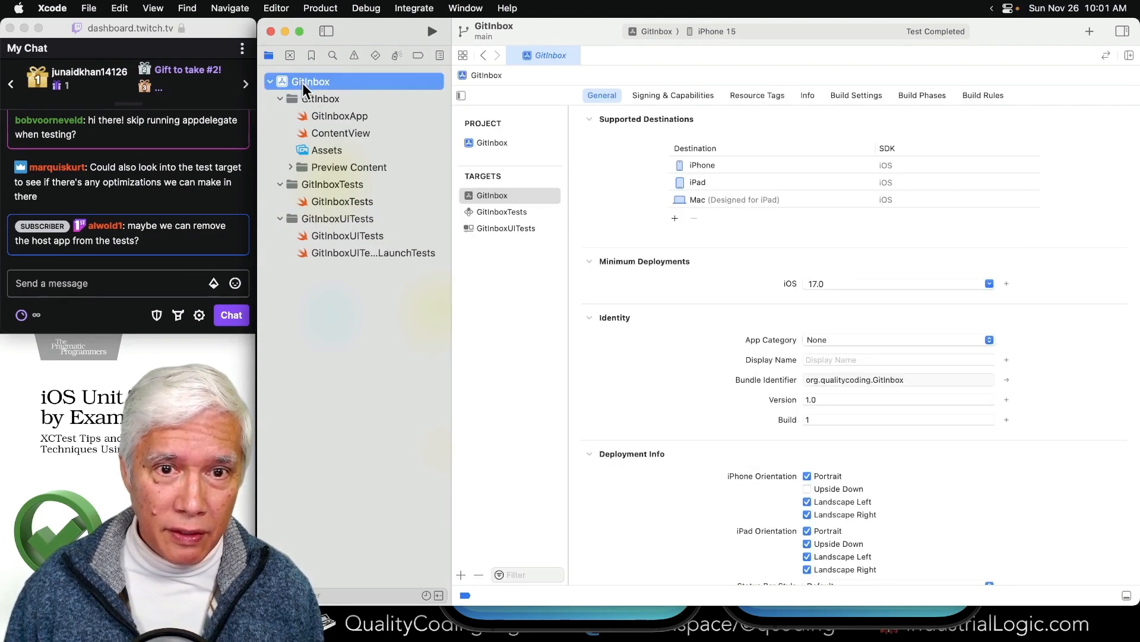
{"action": "left_click", "coordinate": [509, 230]}
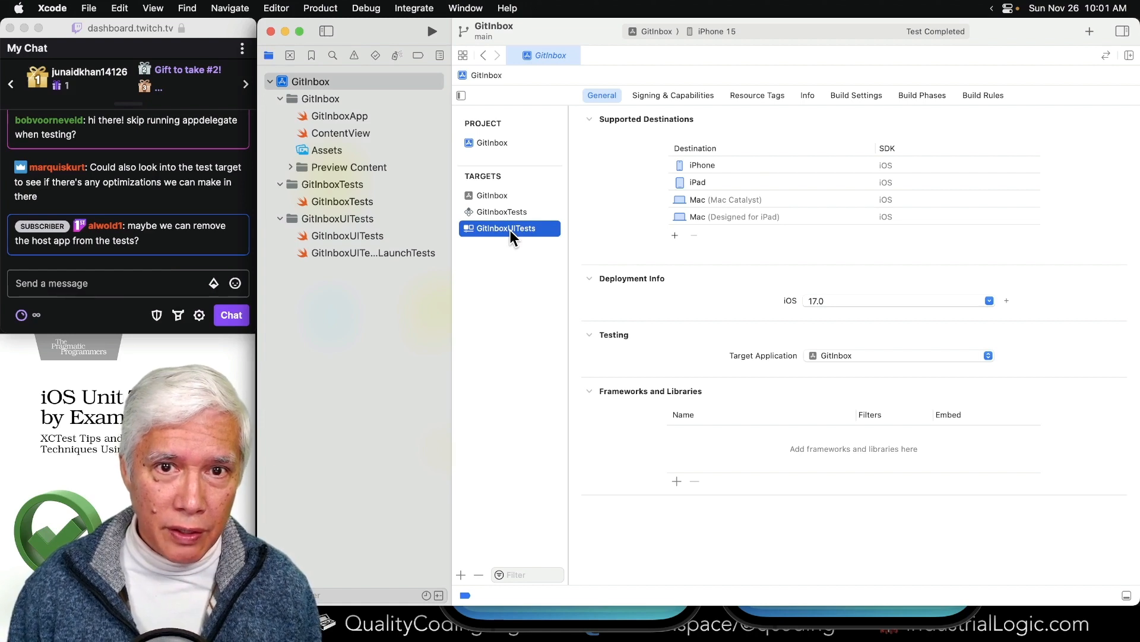
{"action": "key", "text": "ctrl+super+Left"}
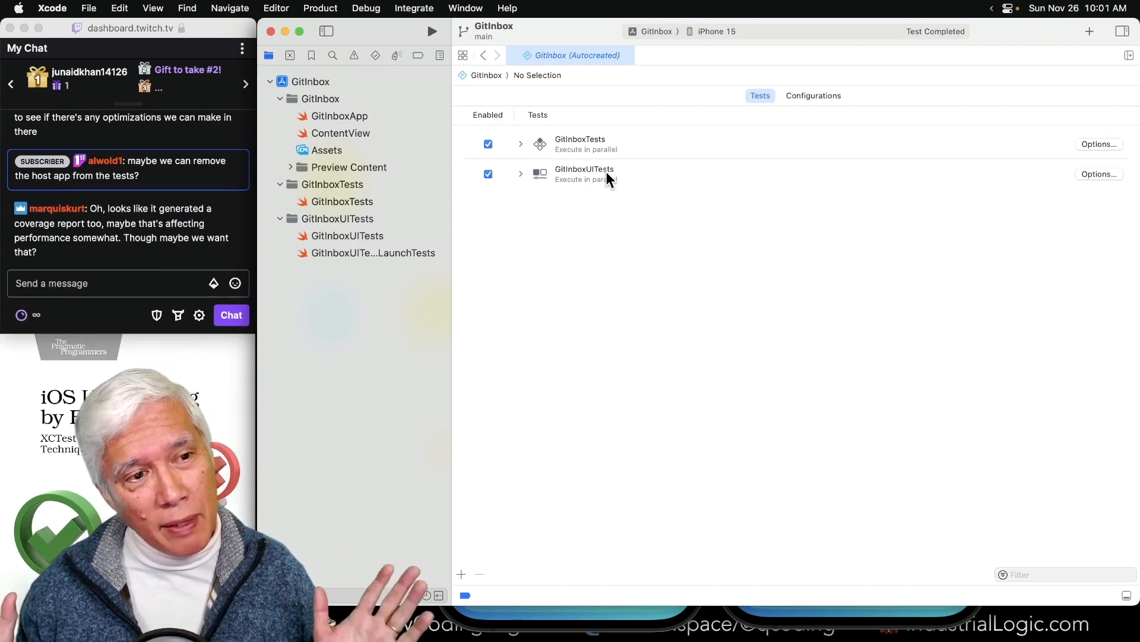
- Switch to Miro, duplicate the "Remove host app?" sticky note beside the original, and relabel the copy "Turn off coverage?"
{"action": "key", "text": "alt+space"}
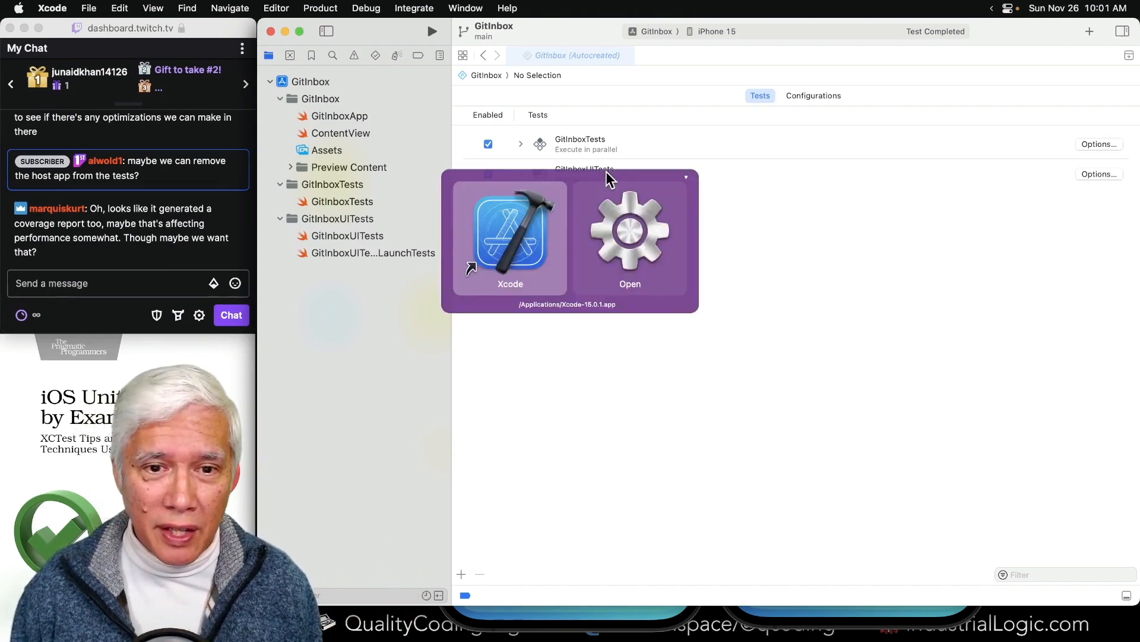
{"action": "type", "text": "mi"}
{"action": "key", "text": "Return"}
{"action": "left_click", "coordinate": [850, 462]}
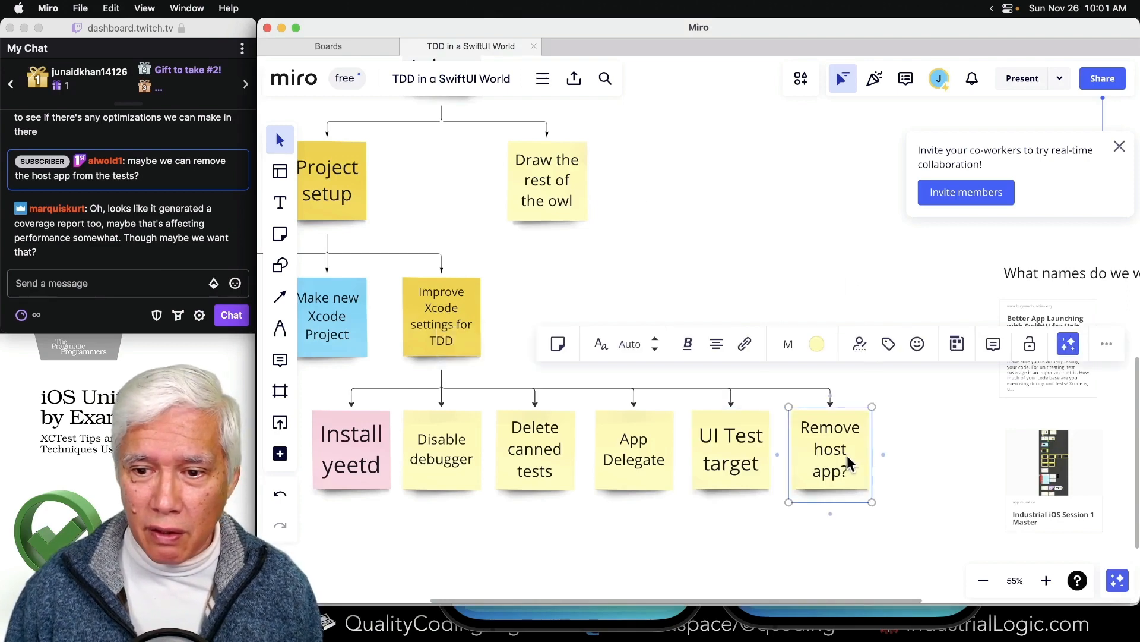
{"action": "left_click_drag", "start_coordinate": [834, 452], "coordinate": [945, 452], "text": "alt"}
{"action": "triple_click", "coordinate": [945, 452]}
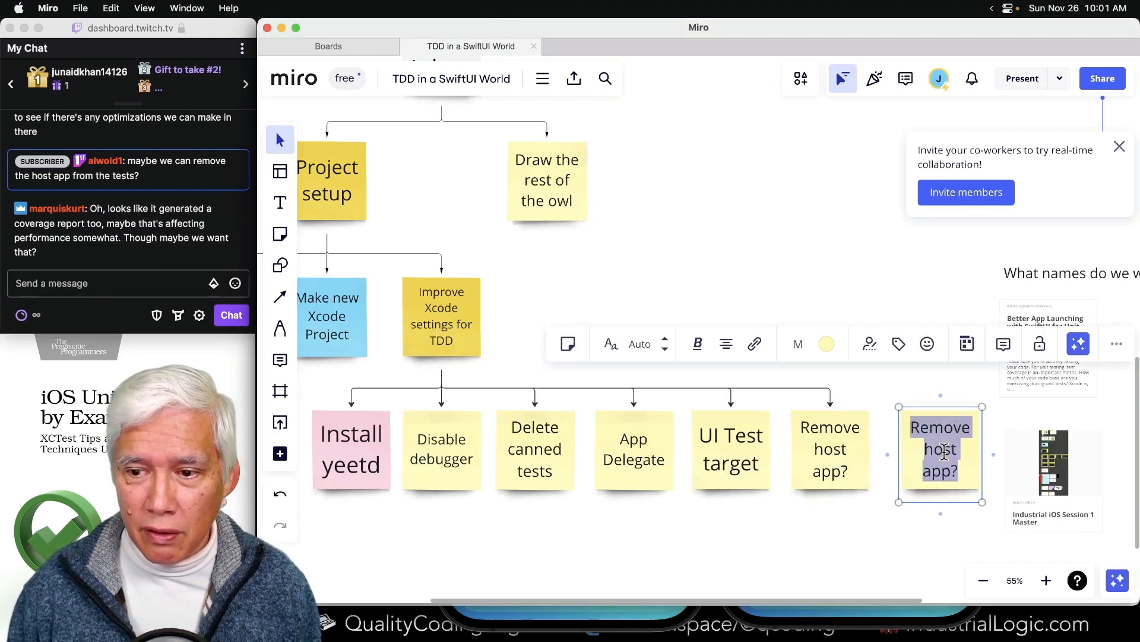
{"action": "type", "text": "Re"}
{"action": "key", "text": "BackSpace"}
{"action": "key", "text": "BackSpace"}
{"action": "type", "text": "Tu"}
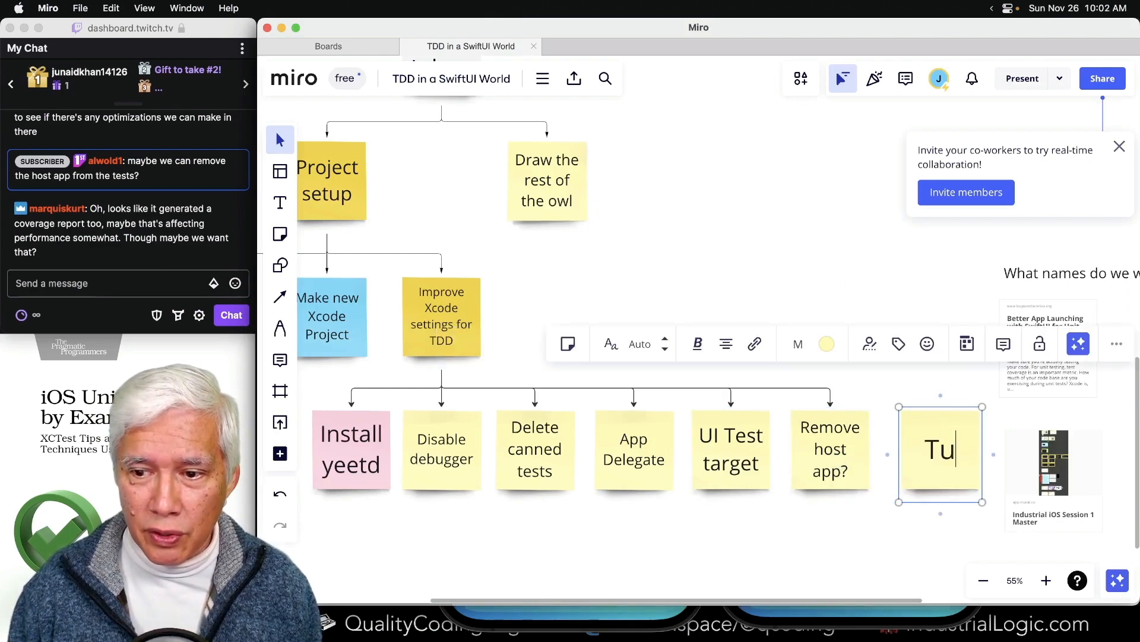
{"action": "type", "text": "rn off coverage?"}
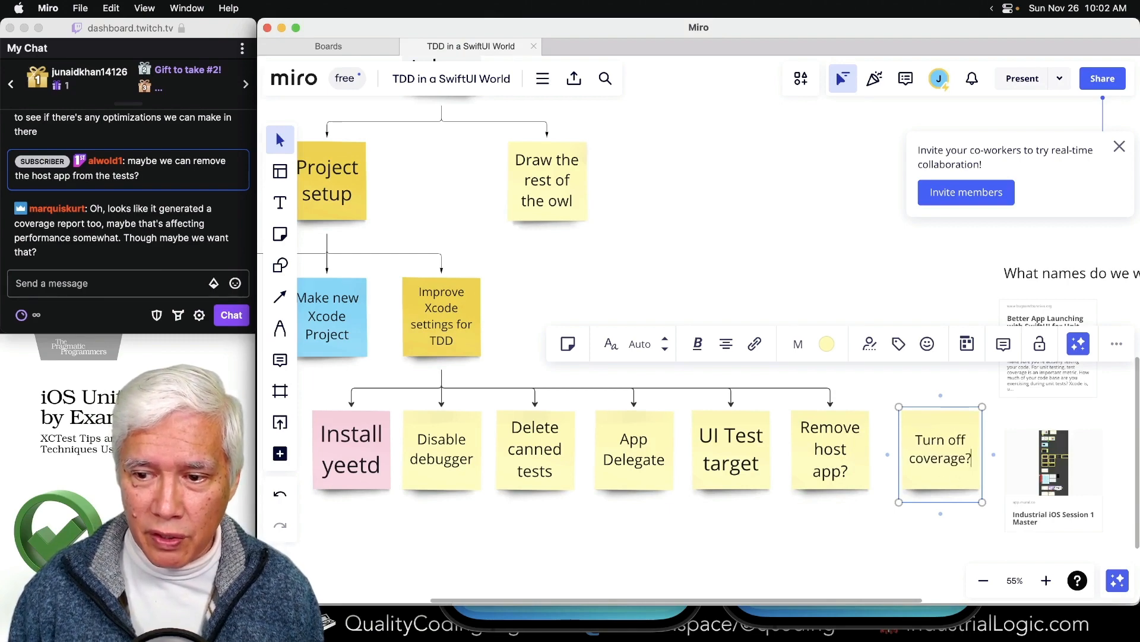
{"action": "left_click", "coordinate": [905, 541]}
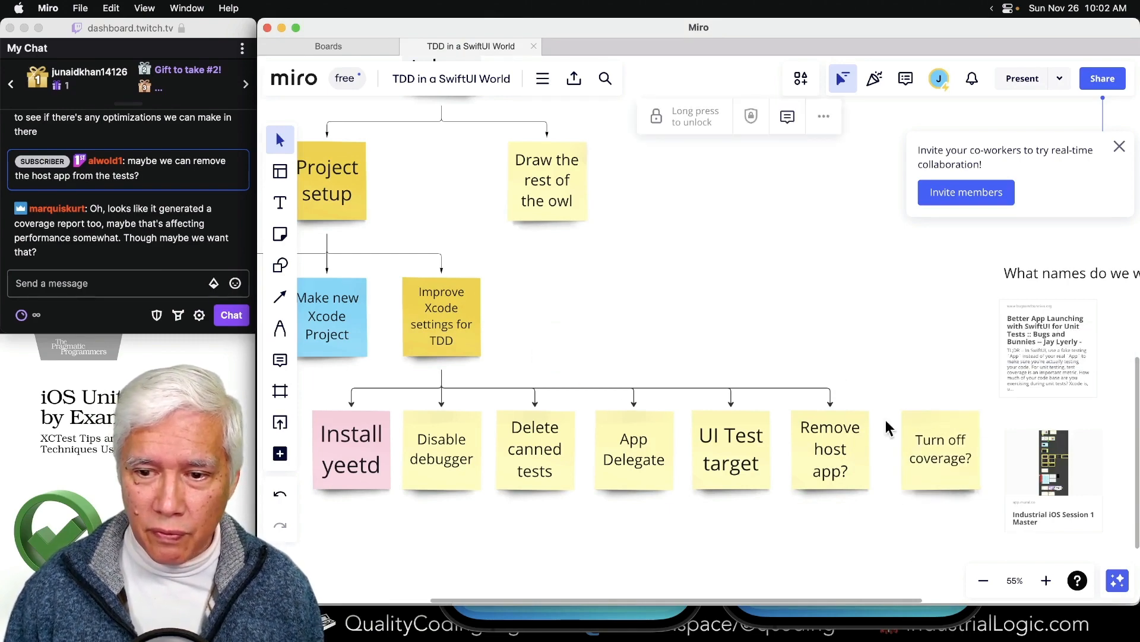
- Connect the "Improve Xcode settings for TDD" note to the "Turn off coverage?" note with an arrow
{"action": "left_click", "coordinate": [441, 346]}
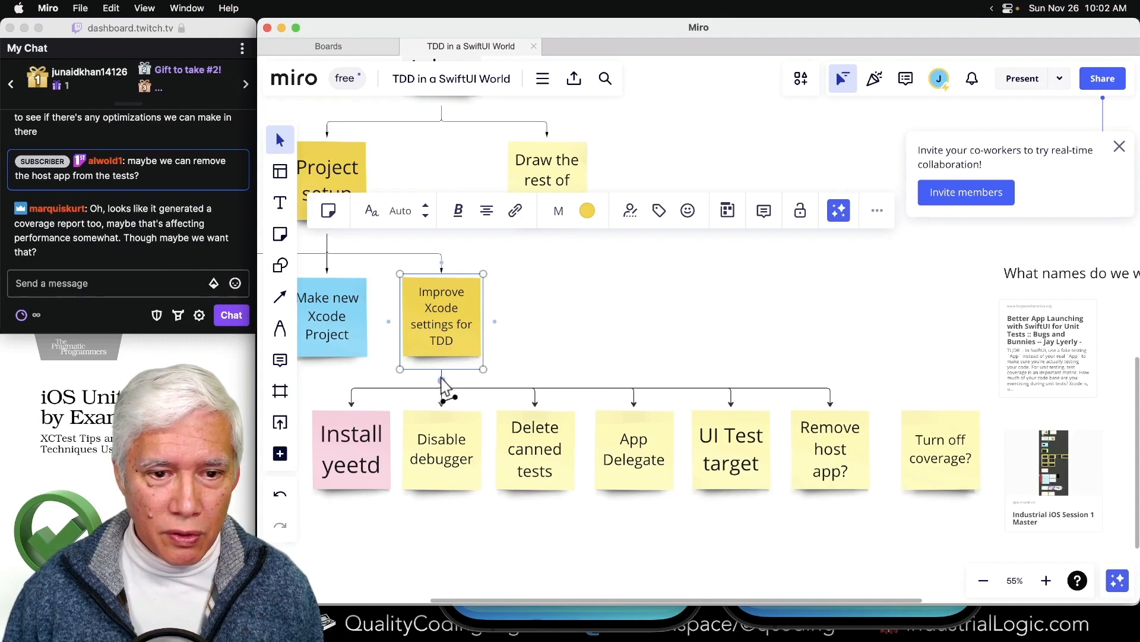
{"action": "left_click_drag", "start_coordinate": [441, 380], "coordinate": [943, 407]}
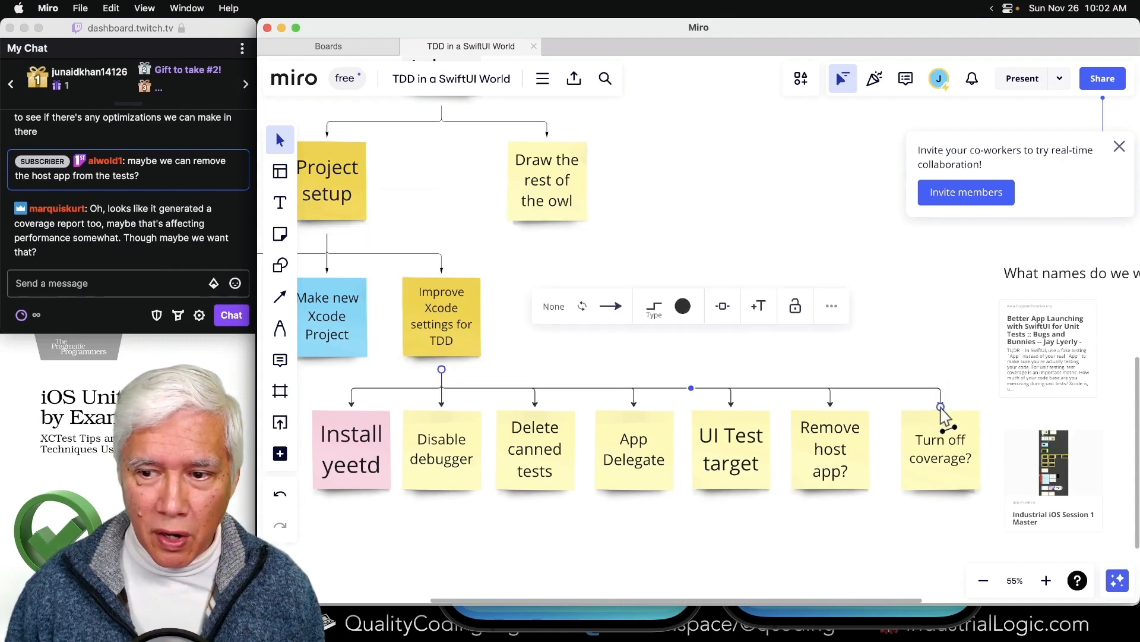
{"action": "left_click", "coordinate": [856, 542]}
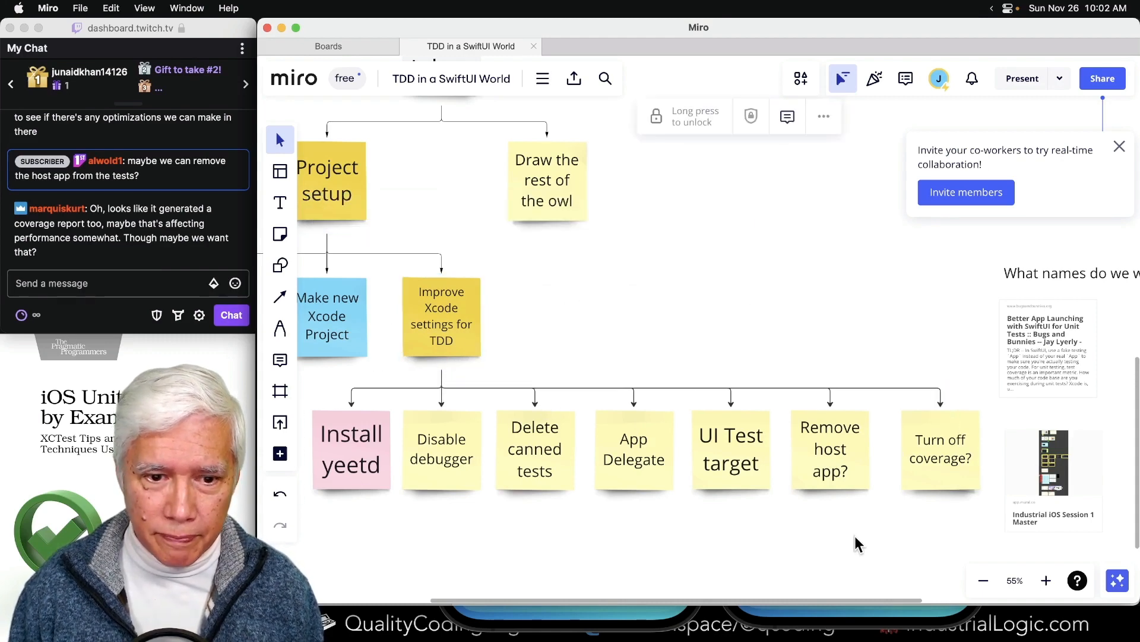
- Switch back to Xcode, disable GitInboxUITests in the autocreated test plan, and choose to save the plan to disk, keeping the name GitInbox
{"action": "key", "text": "super+Tab"}
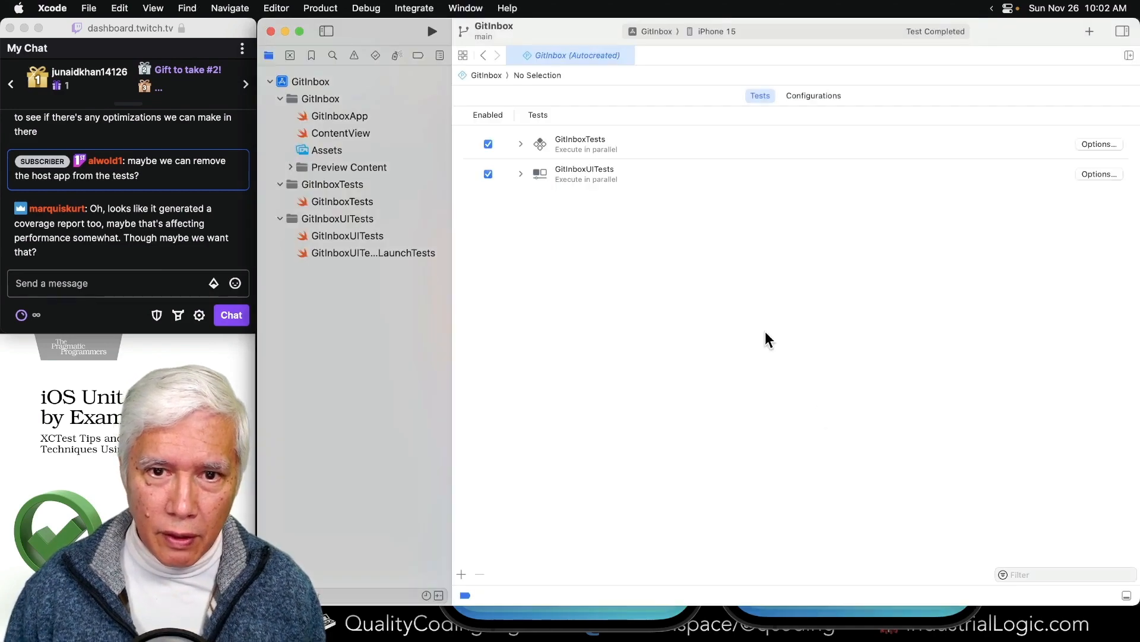
{"action": "left_click", "coordinate": [589, 178]}
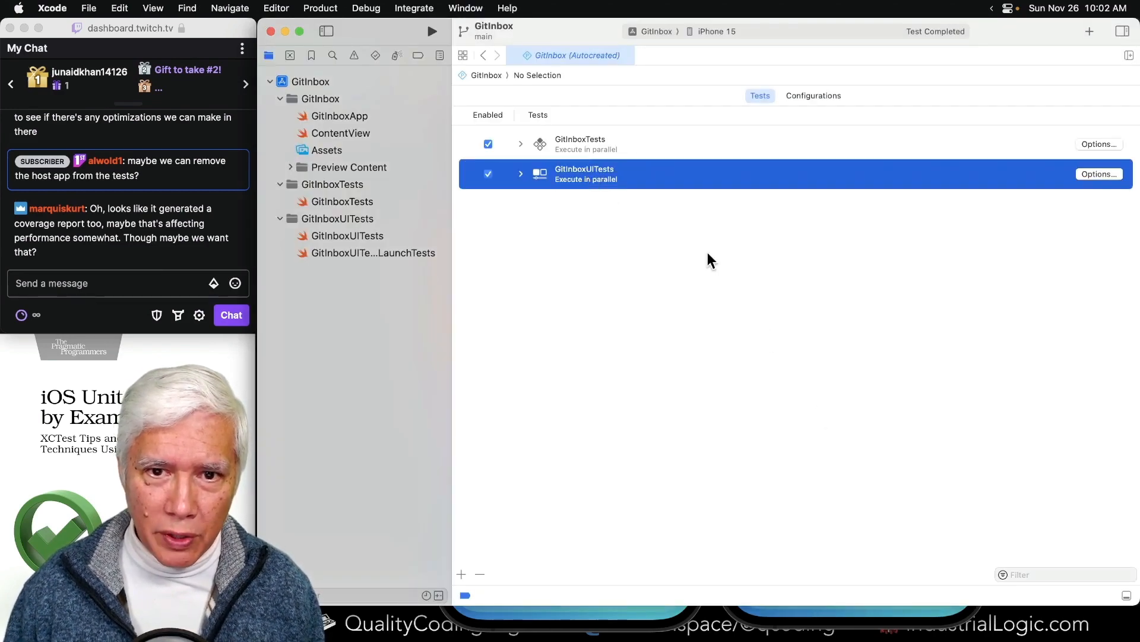
{"action": "left_click", "coordinate": [596, 209]}
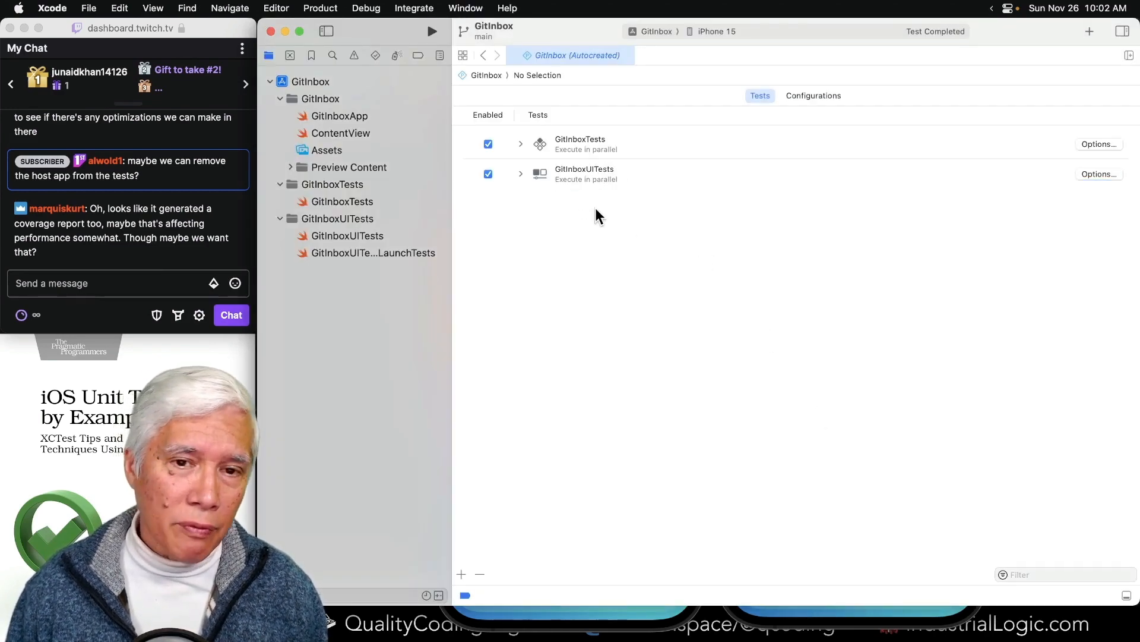
{"action": "left_click", "coordinate": [574, 177]}
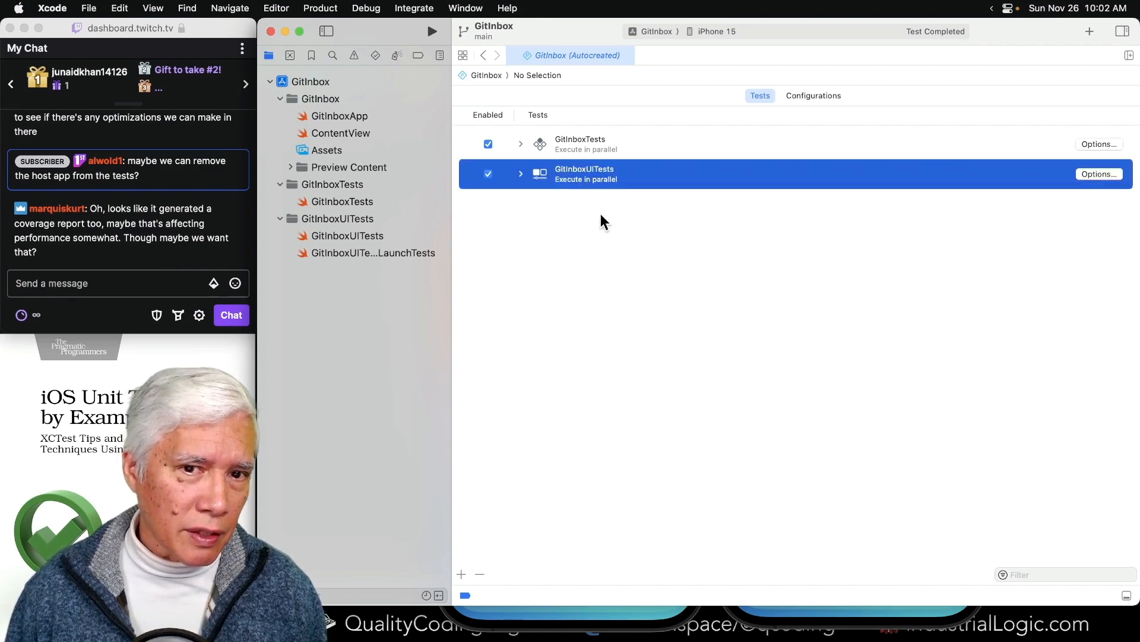
{"action": "left_click", "coordinate": [488, 174]}
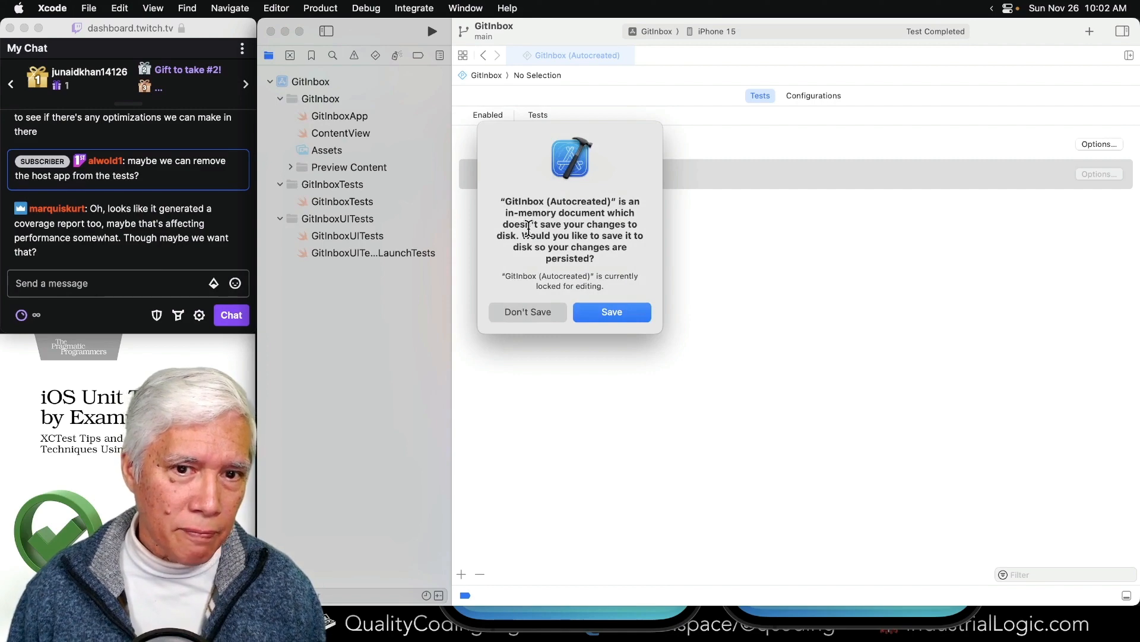
{"action": "left_click", "coordinate": [612, 312]}
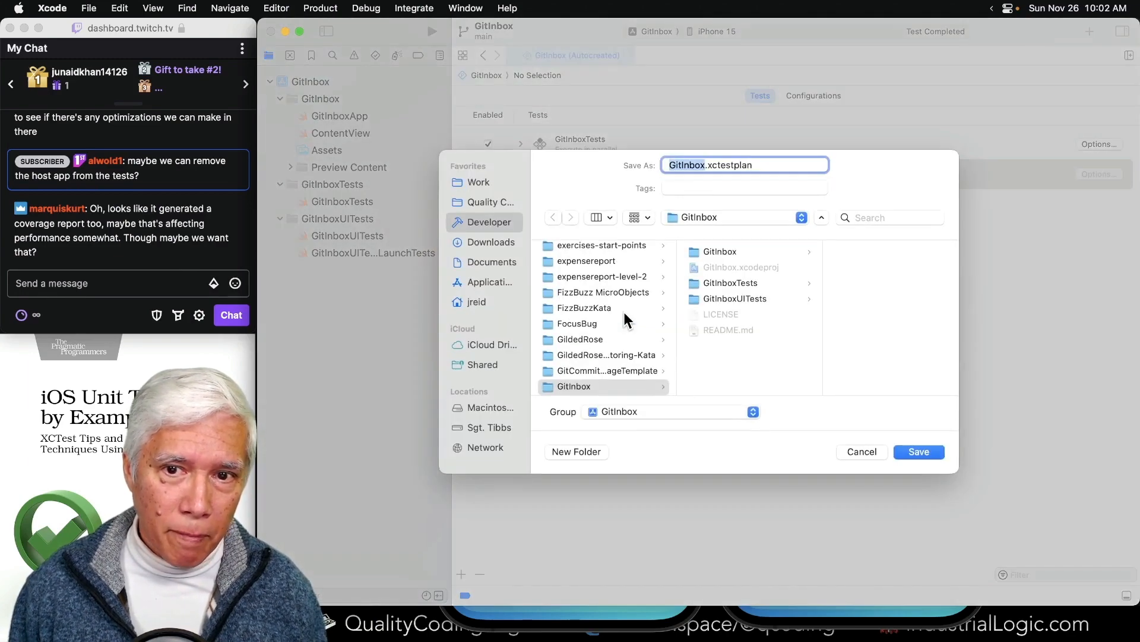
{"action": "key", "text": "Right"}
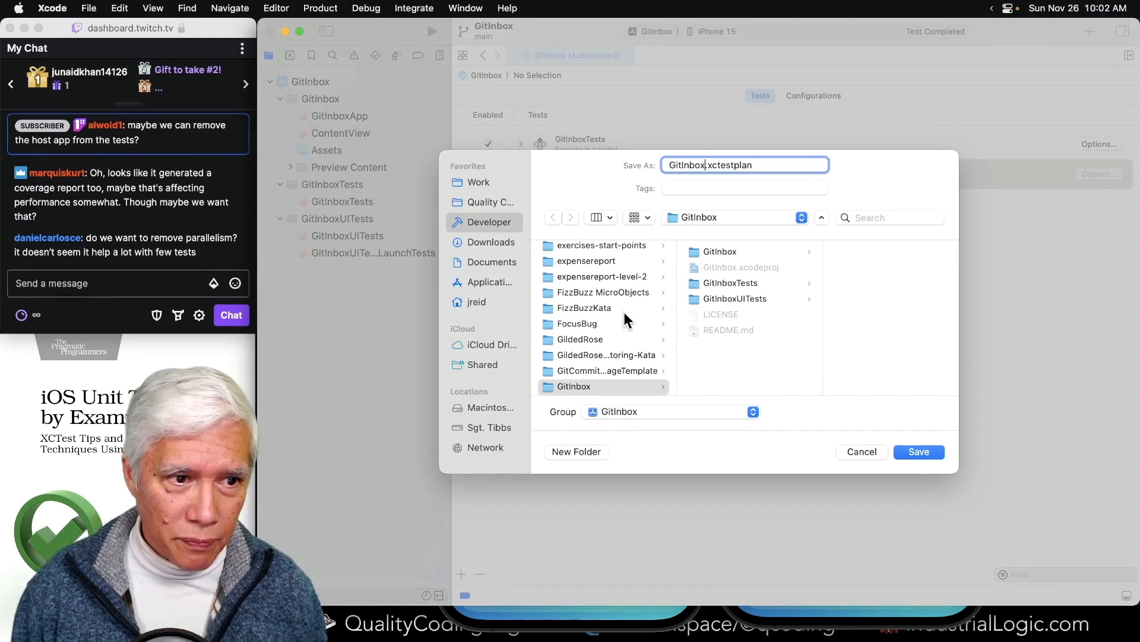
- Switch to Miro and move the "What names do we want?" text and the two link cards farther from the task notes
{"action": "key", "text": "alt+space"}
{"action": "key", "text": "Return"}
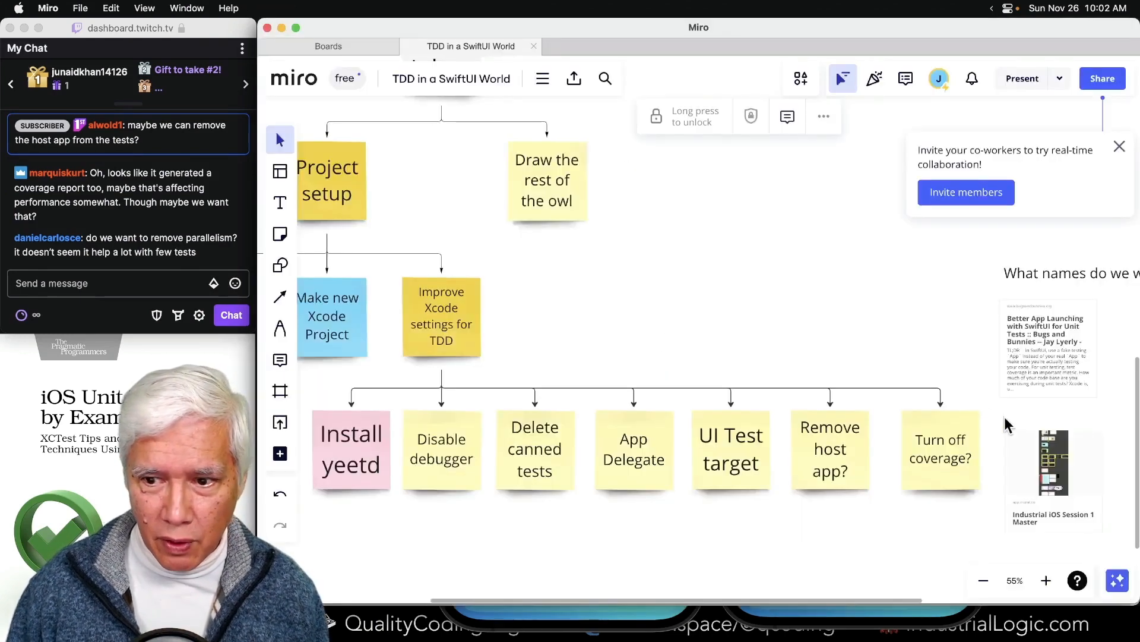
{"action": "scroll", "coordinate": [864, 448], "scroll_direction": "right", "scroll_amount": 5}
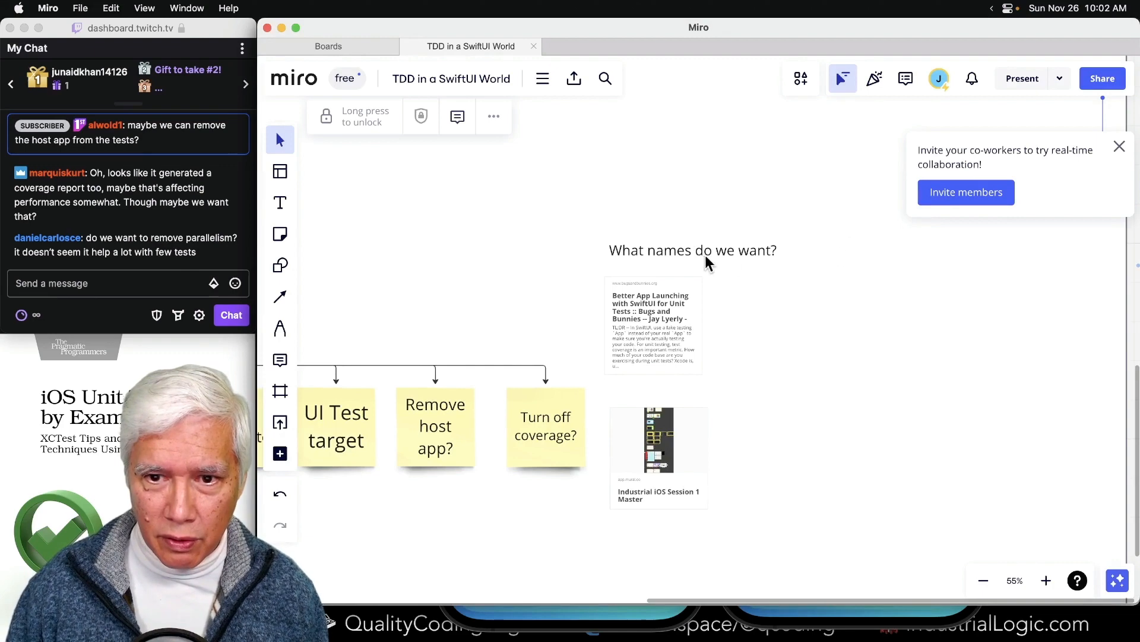
{"action": "left_click_drag", "start_coordinate": [707, 262], "coordinate": [966, 244]}
{"action": "left_click_drag", "start_coordinate": [658, 342], "coordinate": [933, 300]}
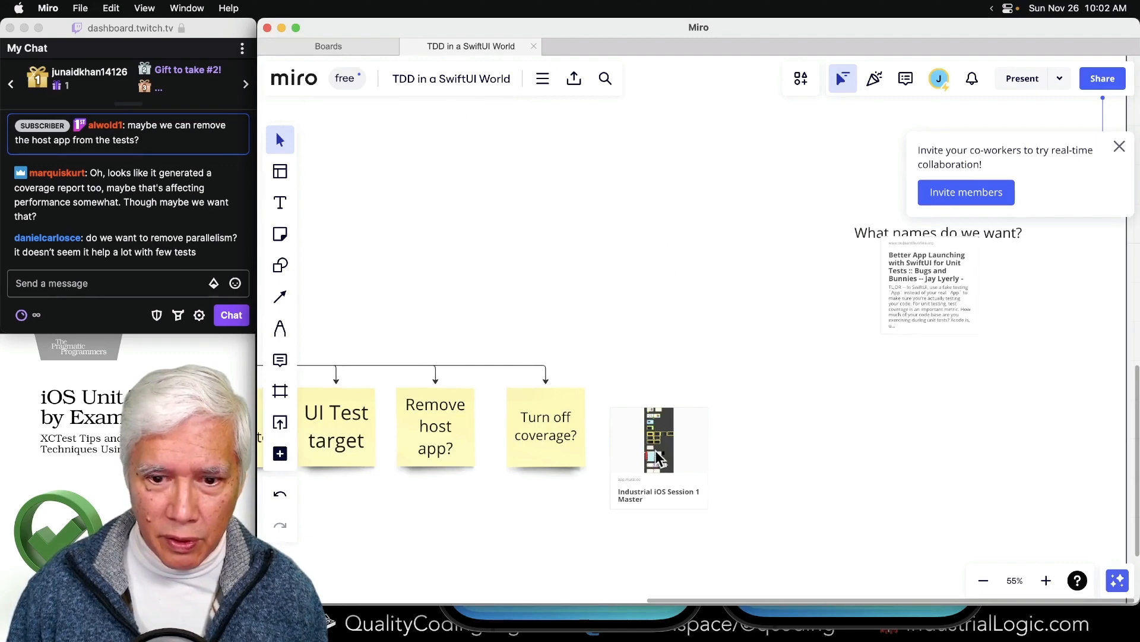
{"action": "left_click_drag", "start_coordinate": [656, 452], "coordinate": [964, 442]}
- Duplicate the "Turn off coverage?" sticky note at the end of the task row and relabel the copy "Parallel tests"
{"action": "left_click_drag", "start_coordinate": [505, 436], "coordinate": [646, 430]}
{"action": "double_click", "coordinate": [646, 429]}
{"action": "type", "text": "Par"}
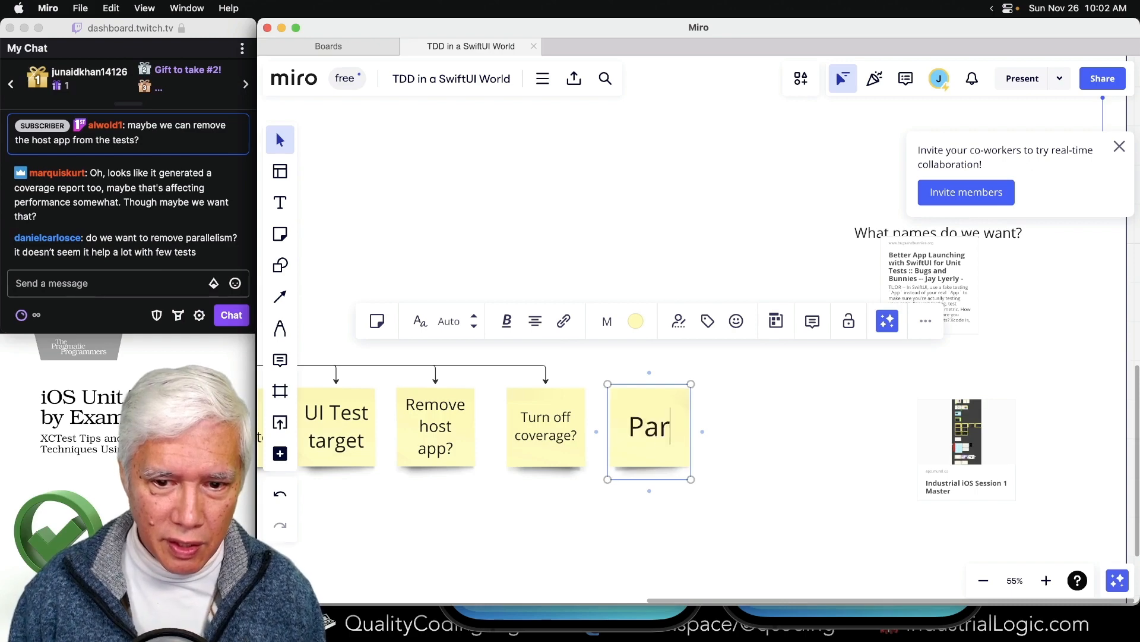
{"action": "type", "text": "allel tests"}
{"action": "left_click", "coordinate": [682, 552]}
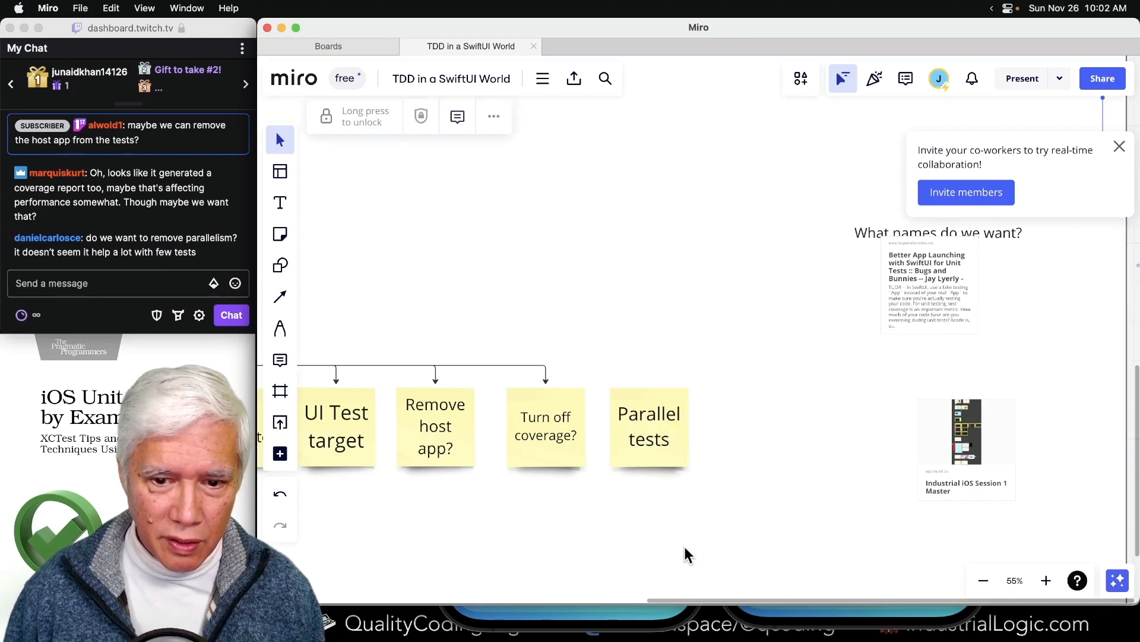
{"action": "scroll", "coordinate": [500, 404], "scroll_direction": "left", "scroll_amount": 5}
{"action": "scroll", "coordinate": [448, 426], "scroll_direction": "down", "scroll_amount": 5}
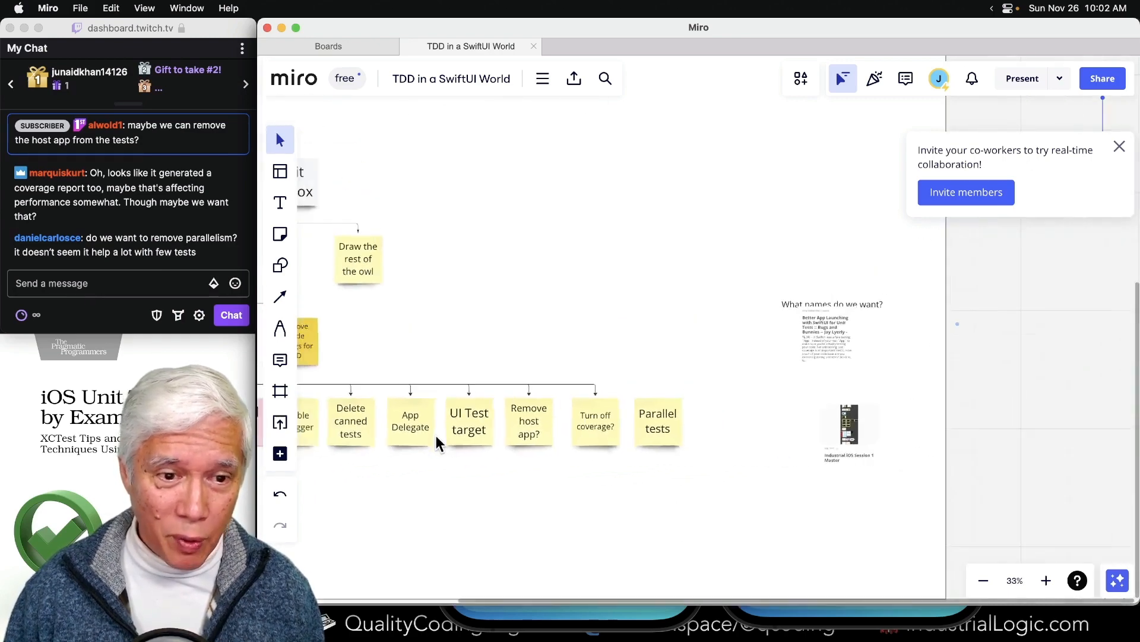
- Connect the "Improve Xcode settings for TDD" note to the "Parallel tests" note with an arrow
{"action": "scroll", "coordinate": [436, 436], "scroll_direction": "left", "scroll_amount": 2}
{"action": "left_click", "coordinate": [412, 288]}
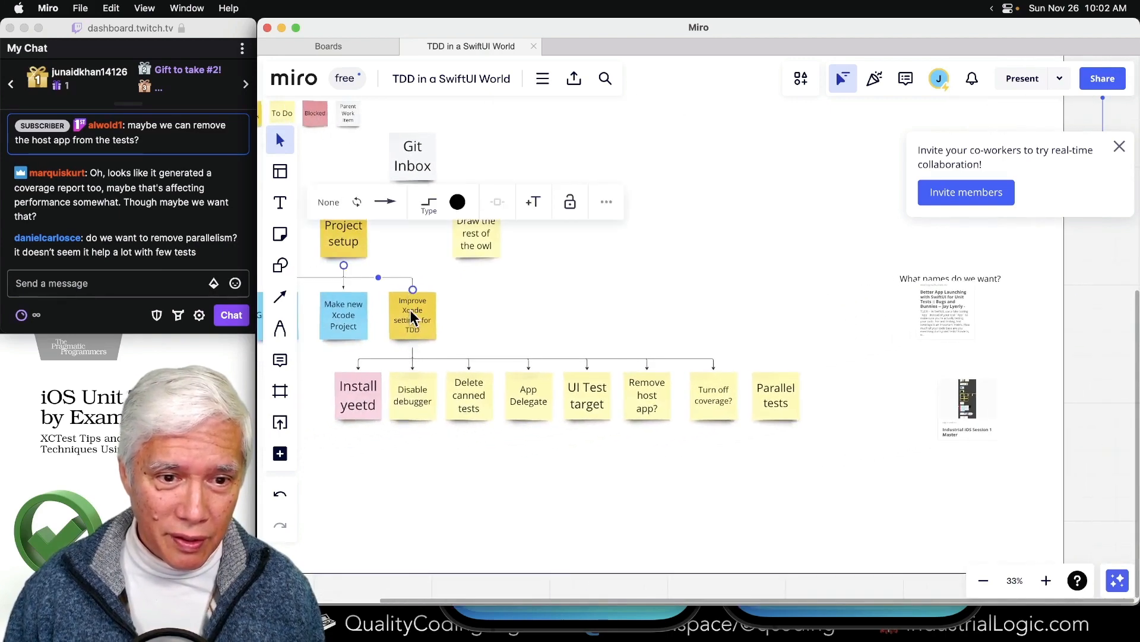
{"action": "left_click_drag", "start_coordinate": [412, 351], "coordinate": [776, 374]}
{"action": "left_click", "coordinate": [750, 538]}
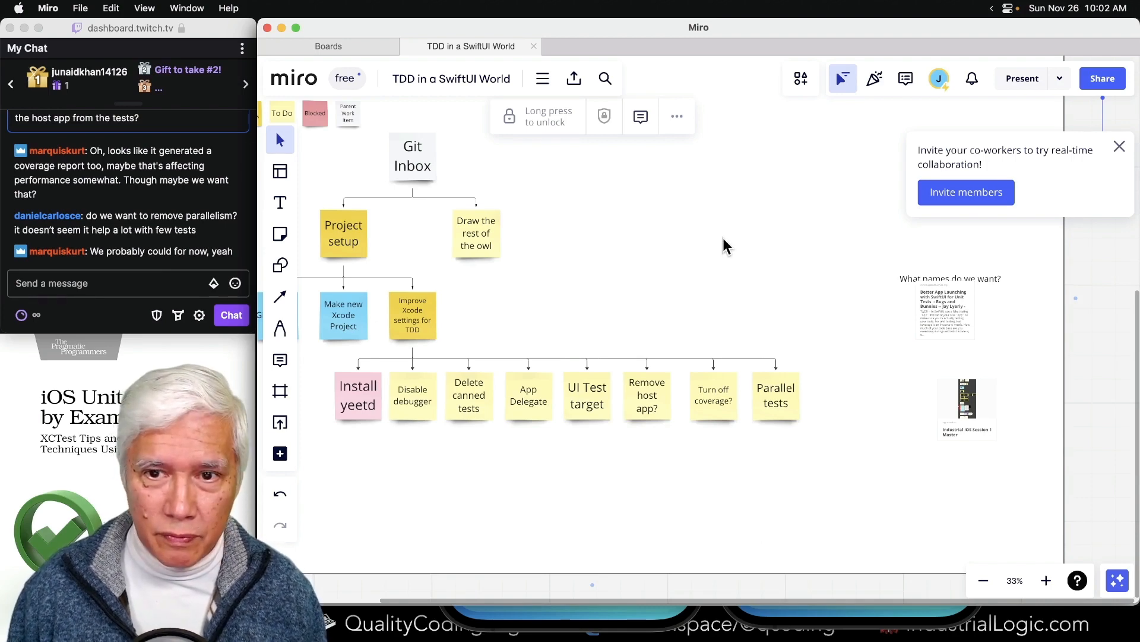
- Switch to Xcode and save the test plan in the GitInbox folder as GitInboxTests.xctestplan
{"action": "key", "text": "super+Tab"}
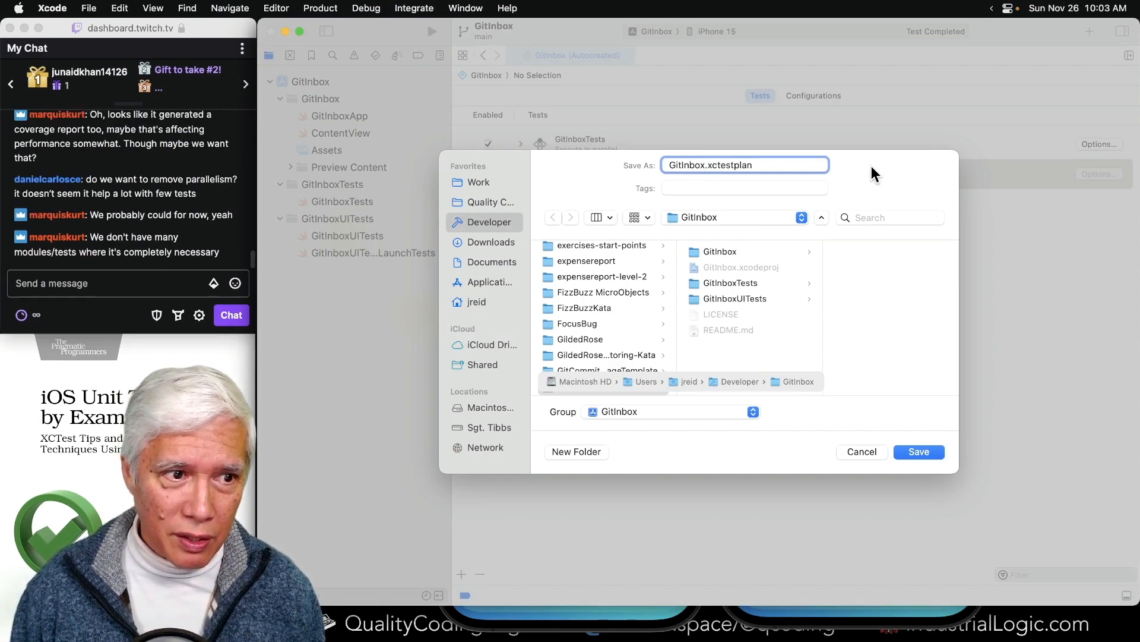
{"action": "type", "text": "Test"}
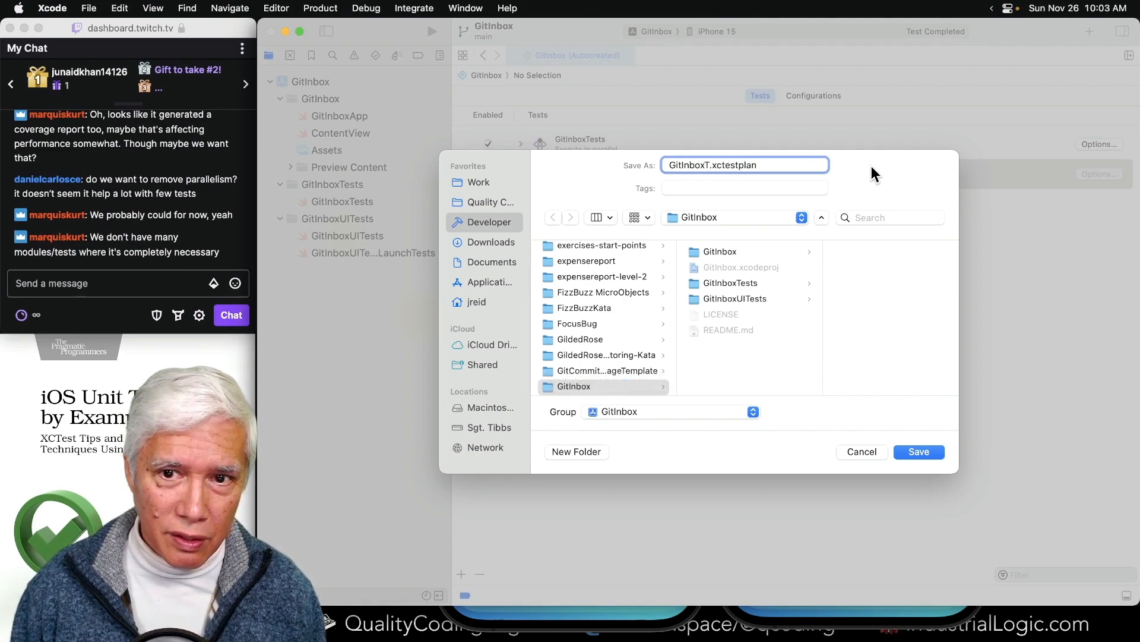
{"action": "type", "text": "s"}
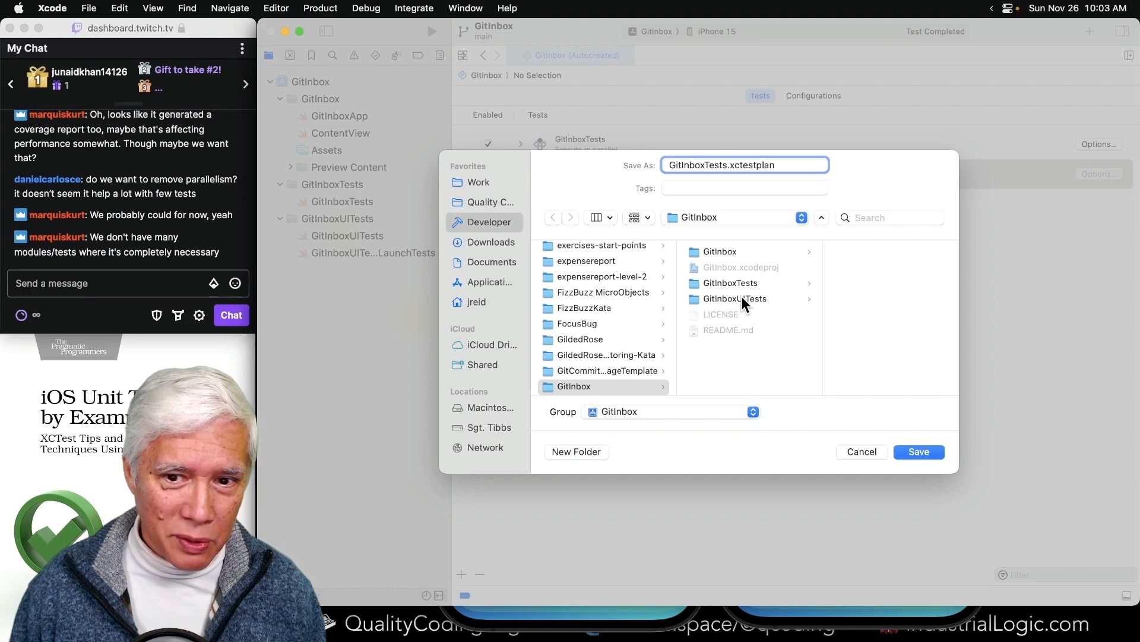
{"action": "left_click", "coordinate": [919, 452]}
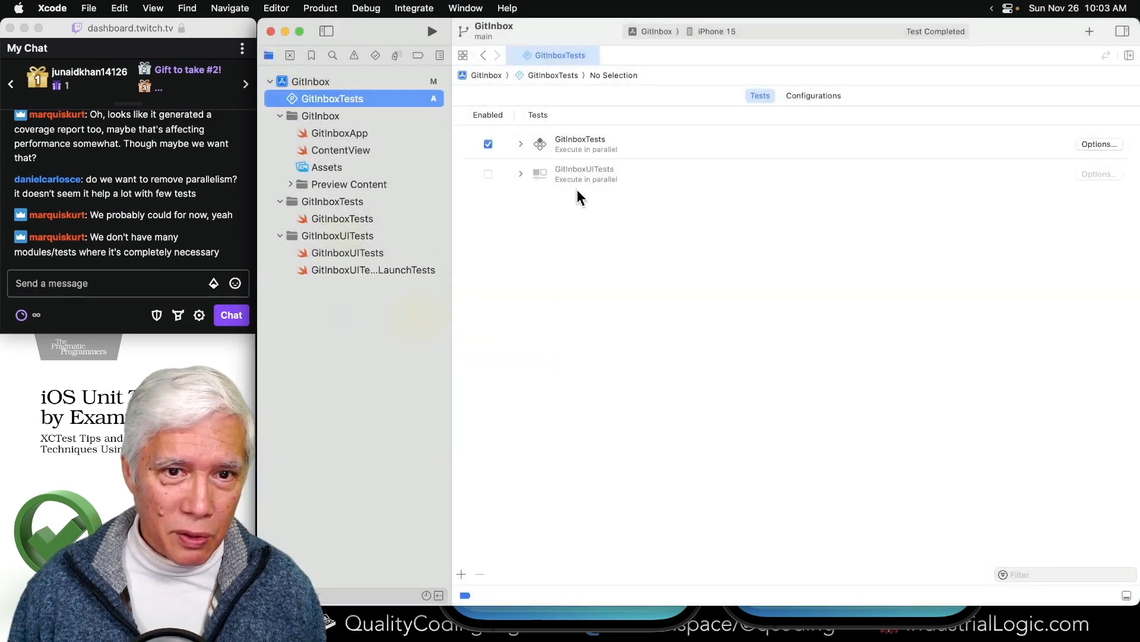
- Run the tests and remove the disabled GitInboxUITests target from the GitInboxTests test plan
{"action": "left_click", "coordinate": [582, 205]}
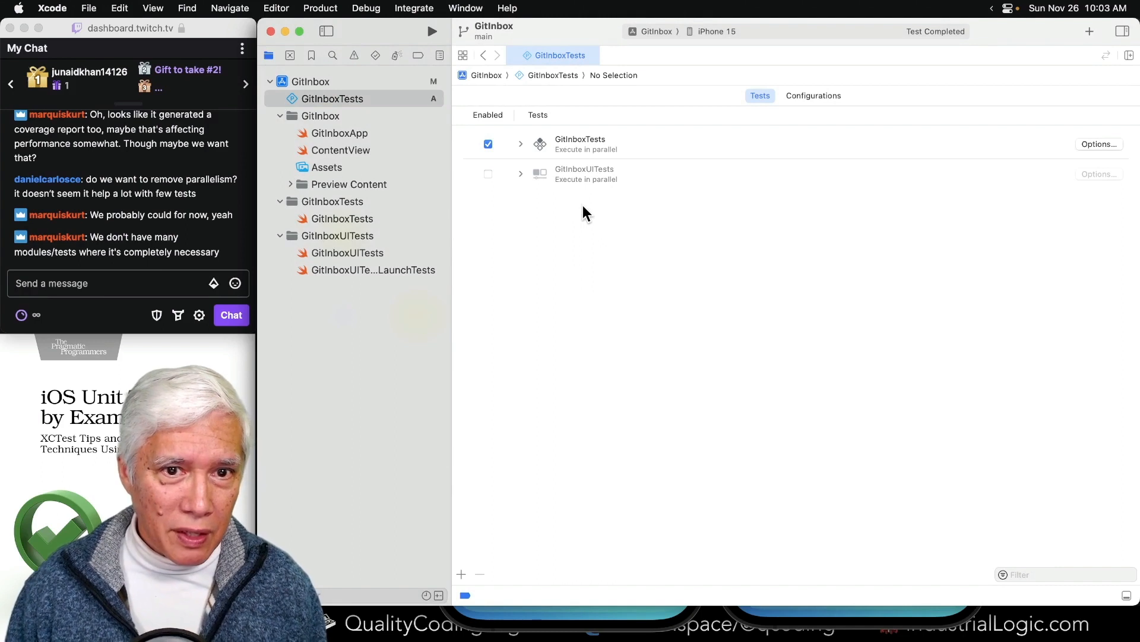
{"action": "left_click", "coordinate": [574, 176]}
{"action": "left_click", "coordinate": [611, 231]}
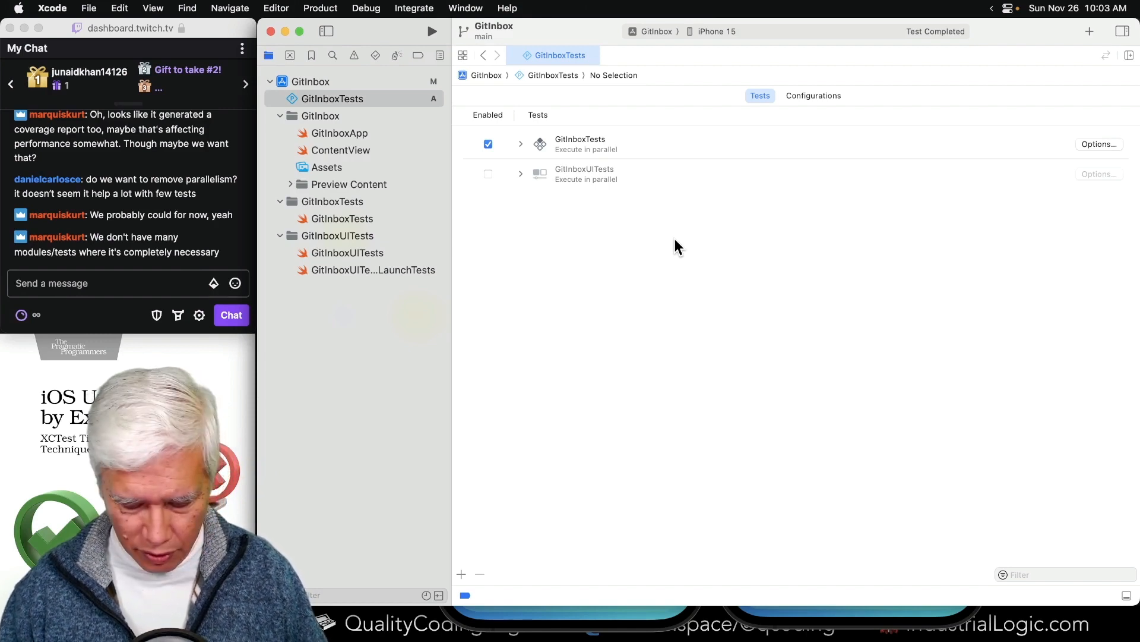
{"action": "key", "text": "super+u"}
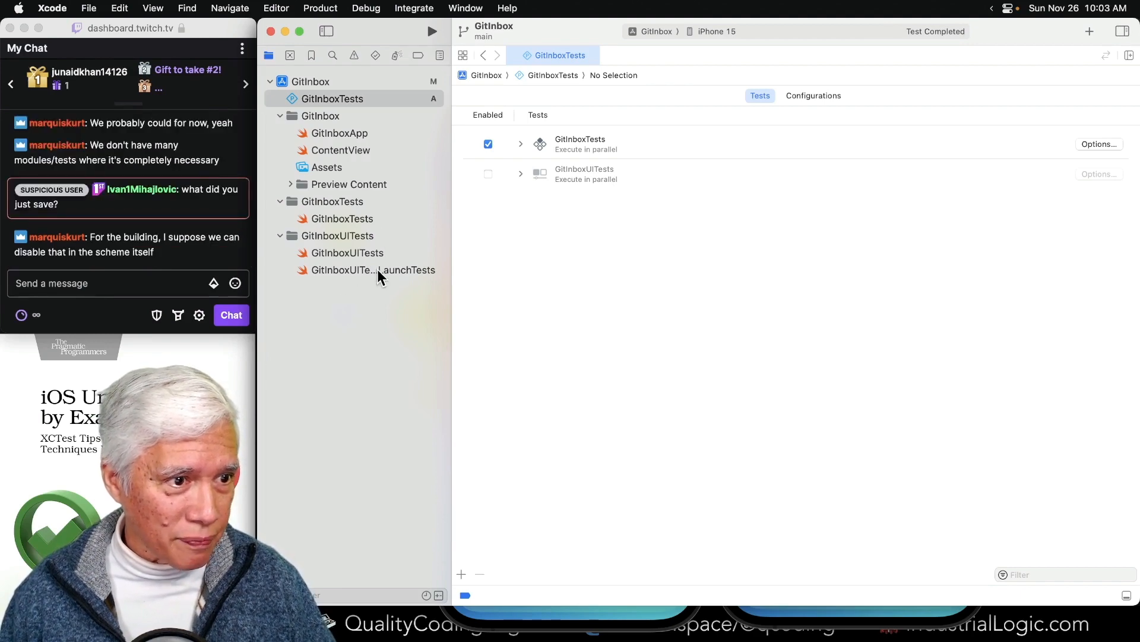
{"action": "left_click", "coordinate": [618, 181]}
{"action": "key", "text": "BackSpace"}
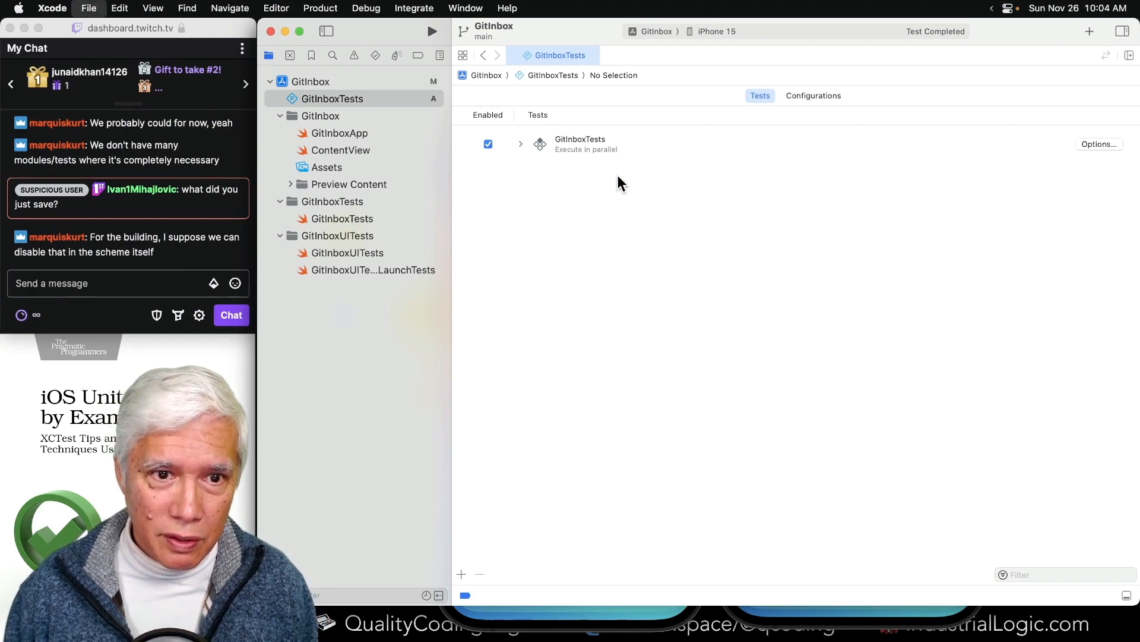
- Switch to Miro and recolor the "UI Test target" sticky note to the dark yellow used for in-progress work
{"action": "key", "text": "super+Tab"}
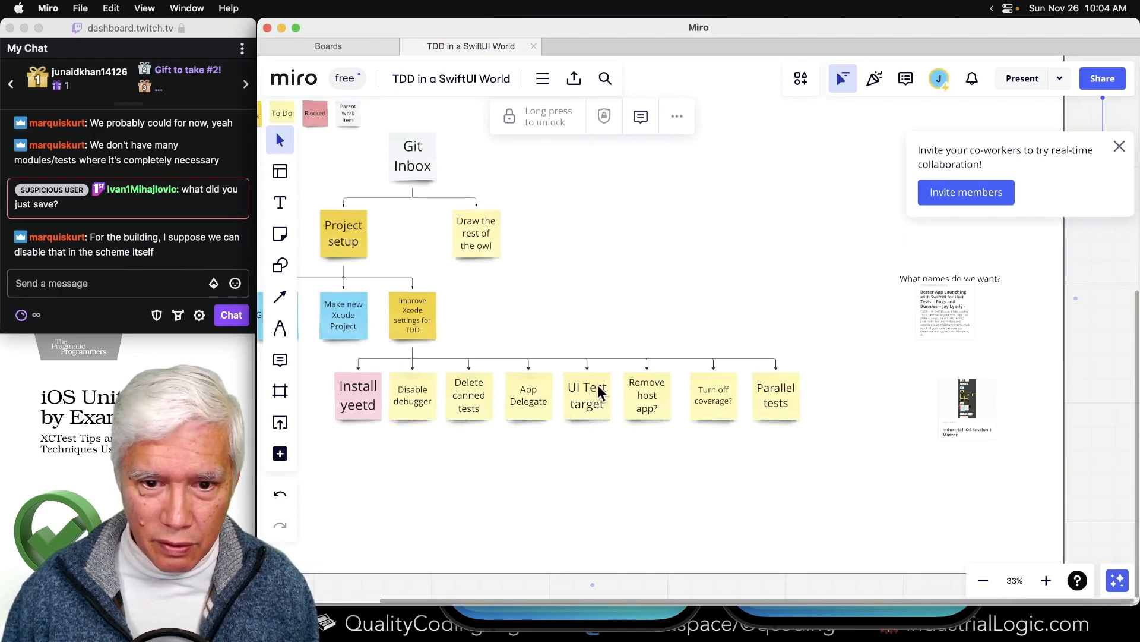
{"action": "left_click", "coordinate": [597, 384]}
{"action": "left_click", "coordinate": [587, 307]}
{"action": "left_click", "coordinate": [603, 347]}
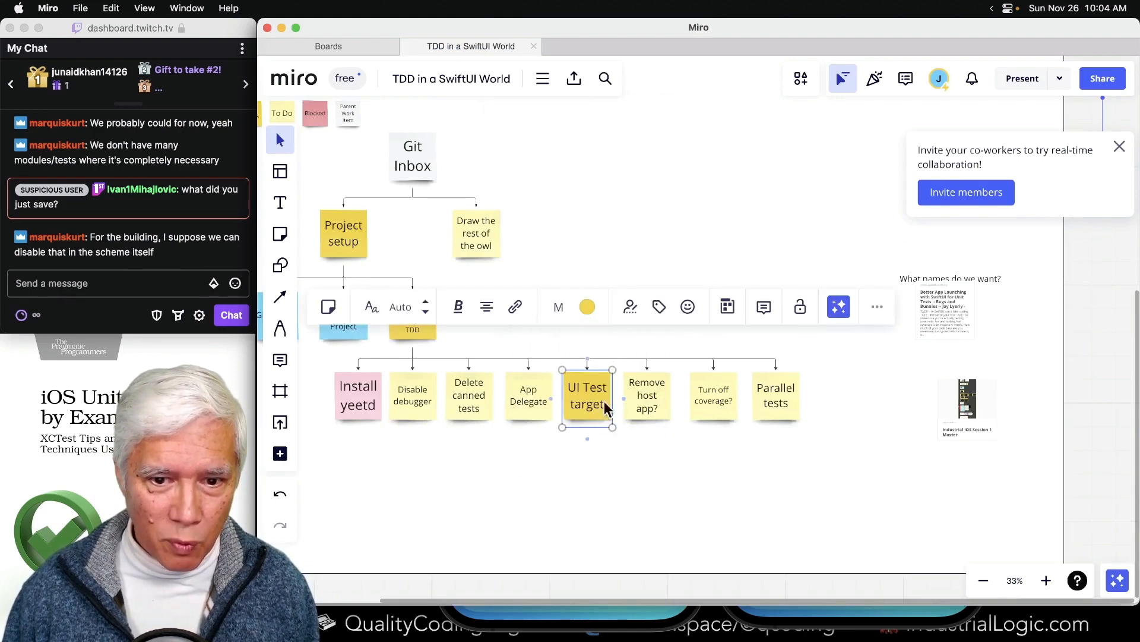
{"action": "left_click", "coordinate": [601, 473]}
- Move the whole row of task notes, from "Install yeetd" to "Parallel tests", so it is roughly centered beneath "Improve Xcode settings for TDD"
{"action": "scroll", "coordinate": [601, 473], "scroll_direction": "left", "scroll_amount": 5}
{"action": "scroll", "coordinate": [601, 473], "scroll_direction": "up", "scroll_amount": 2}
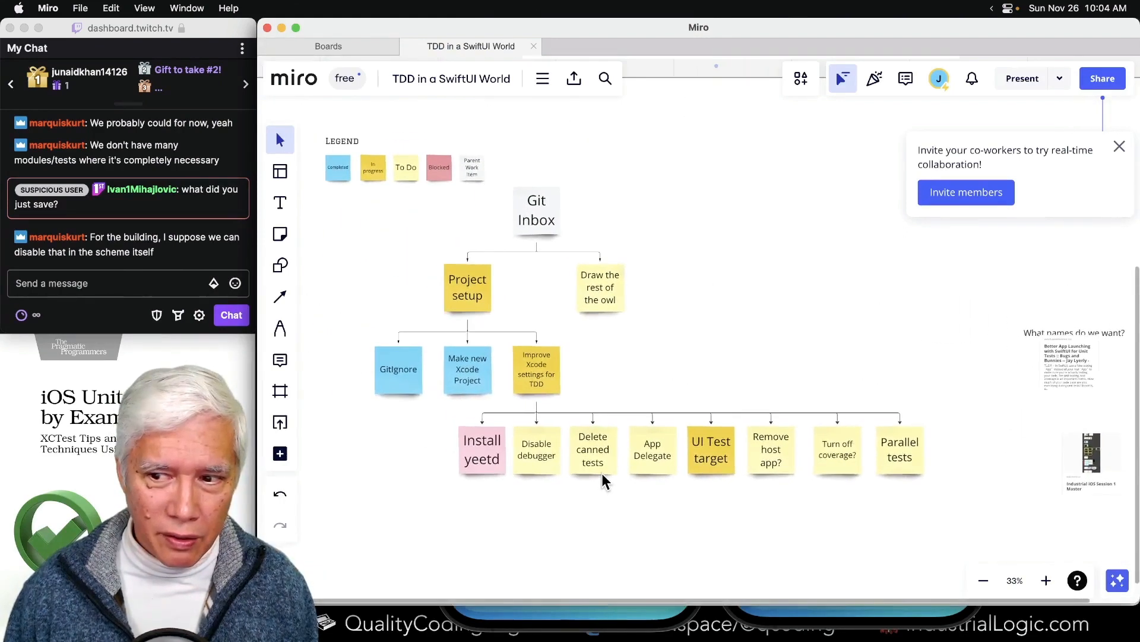
{"action": "scroll", "coordinate": [601, 472], "scroll_direction": "left", "scroll_amount": 2}
{"action": "scroll", "coordinate": [601, 473], "scroll_direction": "up", "scroll_amount": 1}
{"action": "scroll", "coordinate": [602, 472], "scroll_direction": "right", "scroll_amount": 1}
{"action": "scroll", "coordinate": [602, 473], "scroll_direction": "down", "scroll_amount": 1}
{"action": "left_click", "coordinate": [651, 489]}
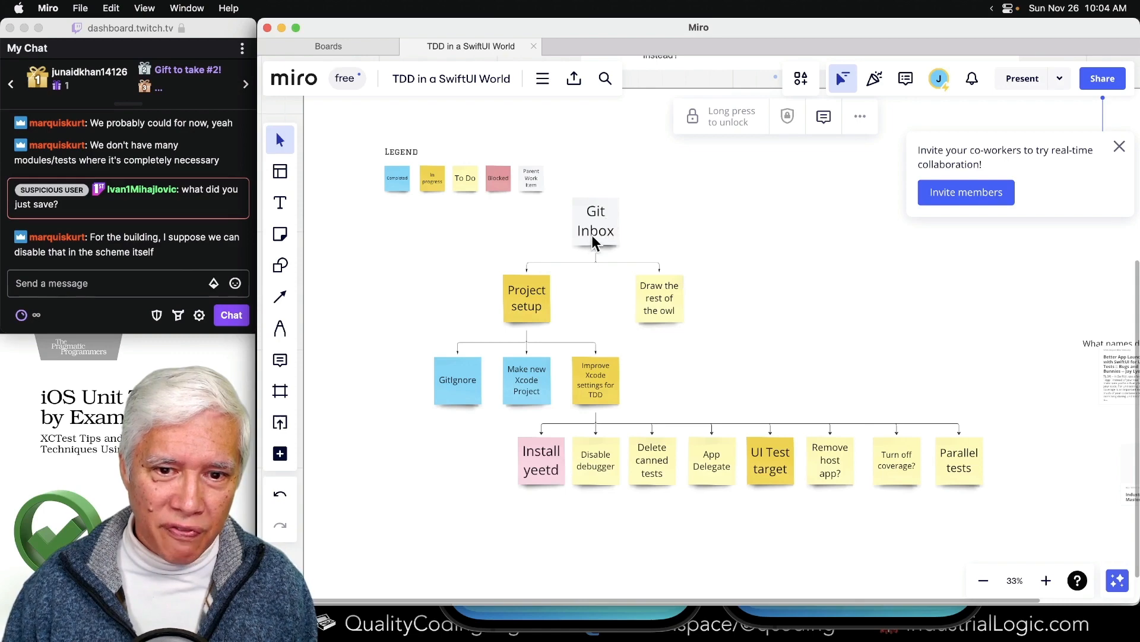
{"action": "left_click_drag", "start_coordinate": [475, 453], "coordinate": [817, 484]}
{"action": "left_click", "coordinate": [695, 172]}
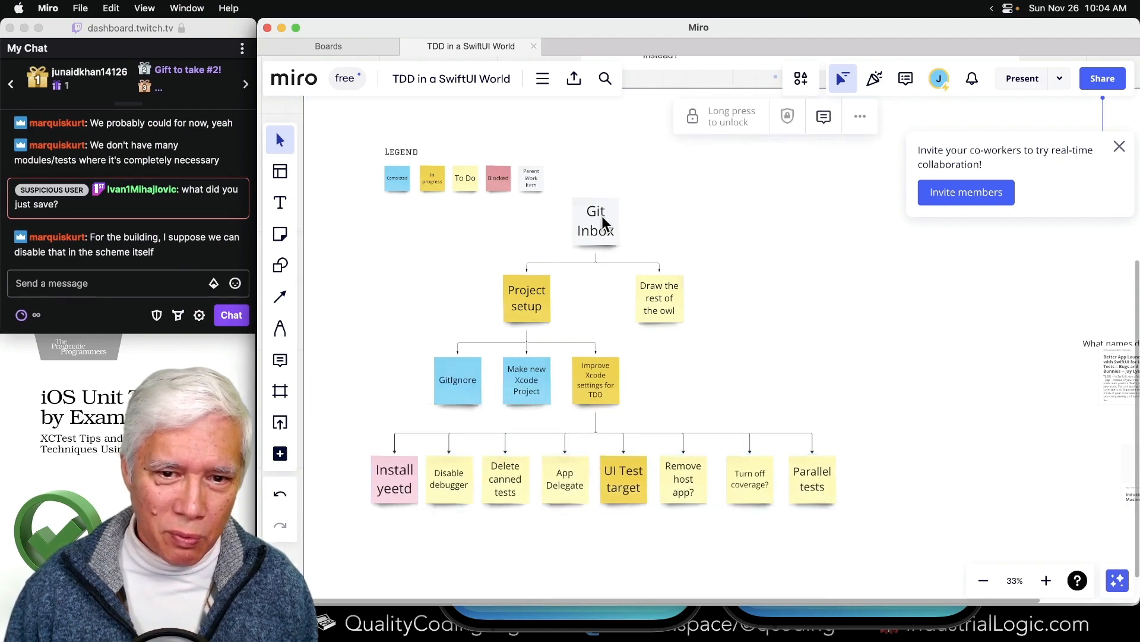